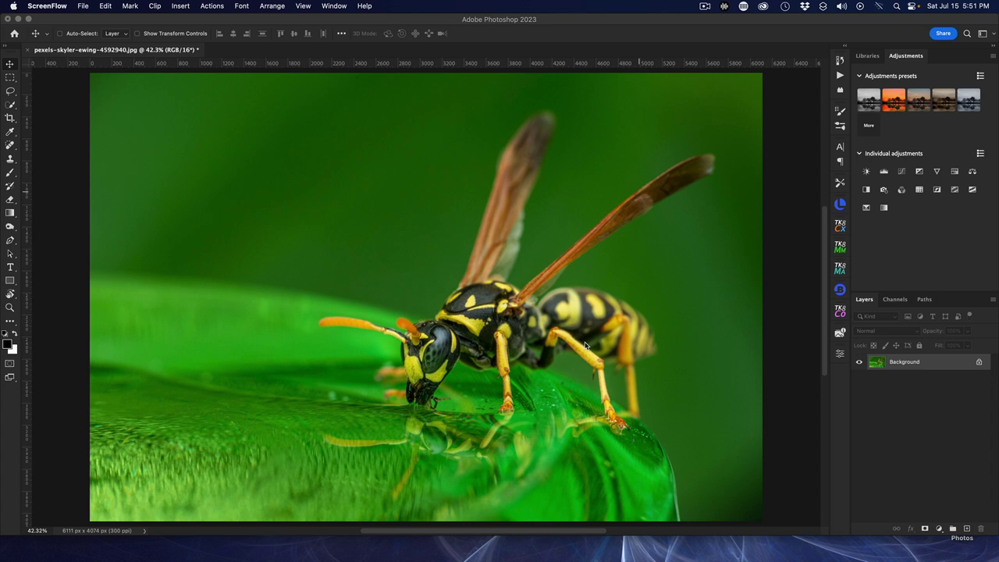
Step: Duplicate the Background as Layer 1 and desaturate it to greyscale
click(913, 364)
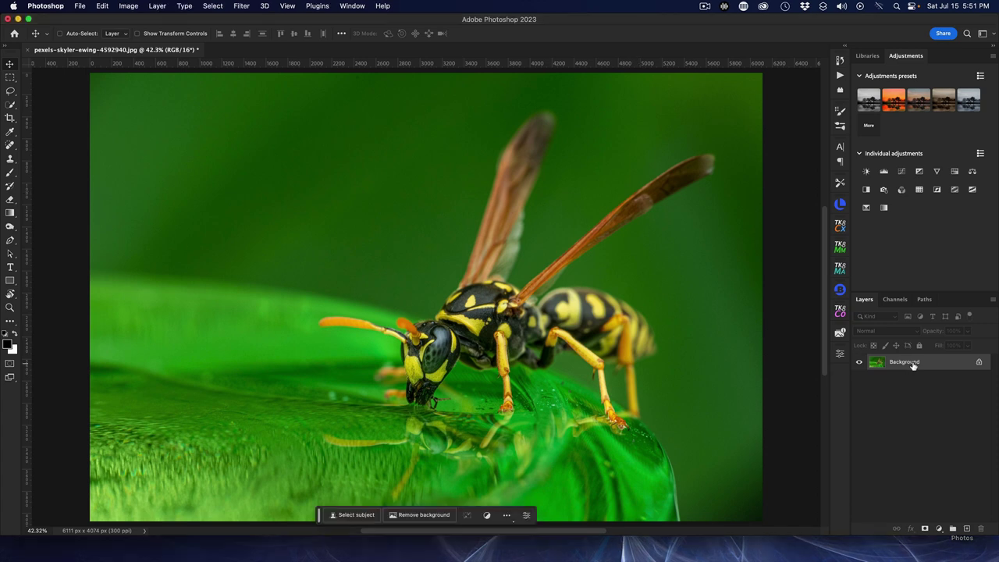
key(super+j)
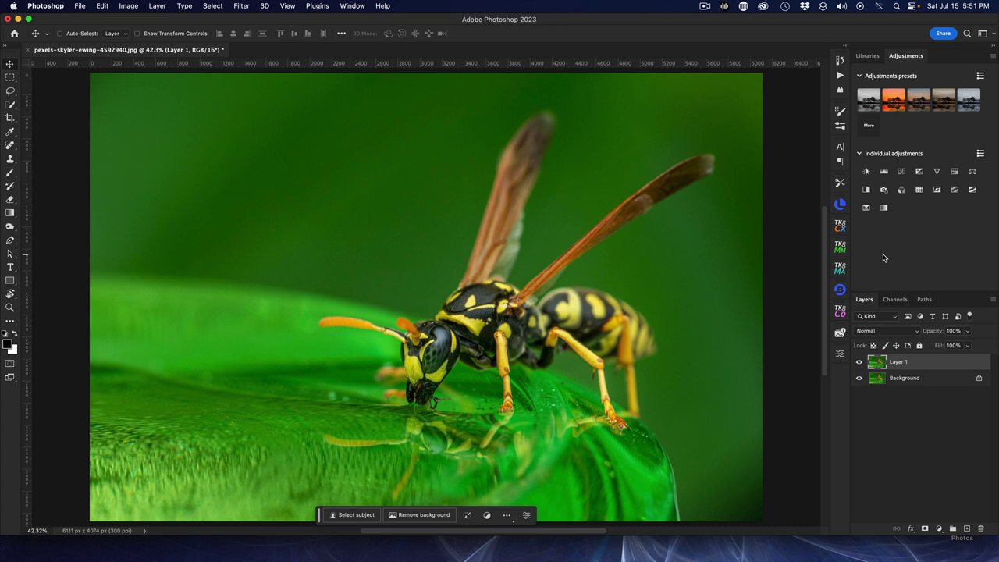
key(super)
key(super+shift+u)
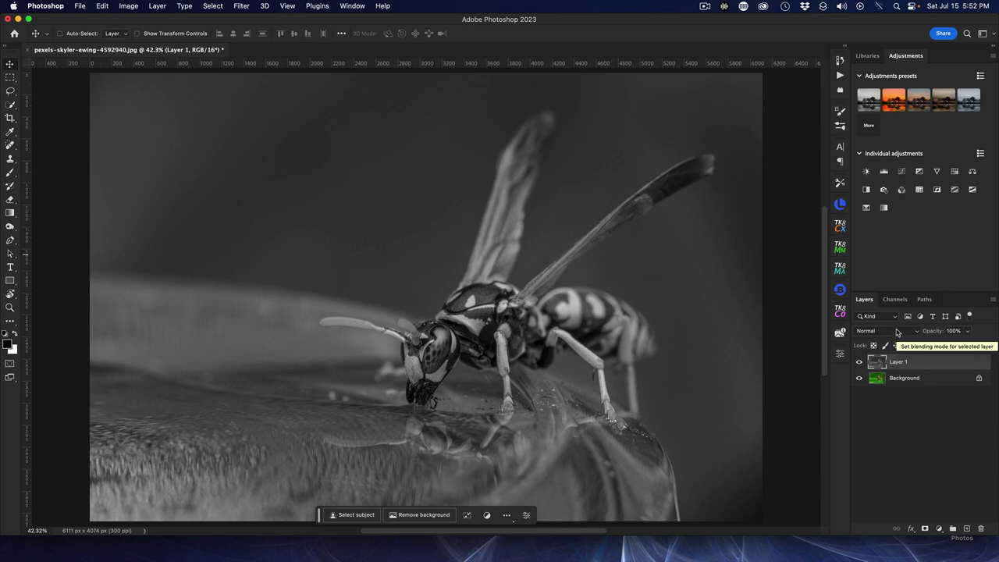
Step: Set Layer 1's blending mode to Linear Light
click(900, 332)
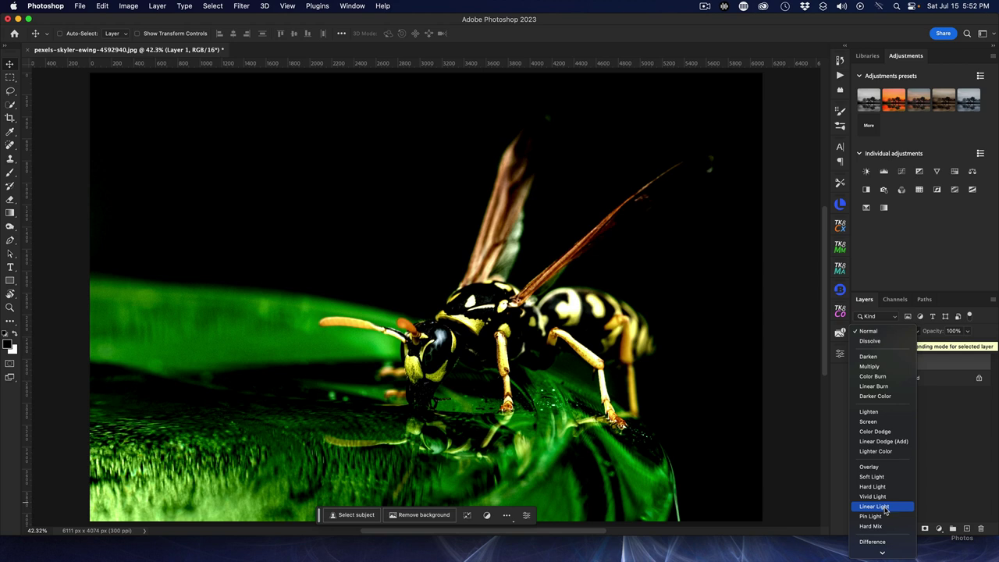
click(888, 508)
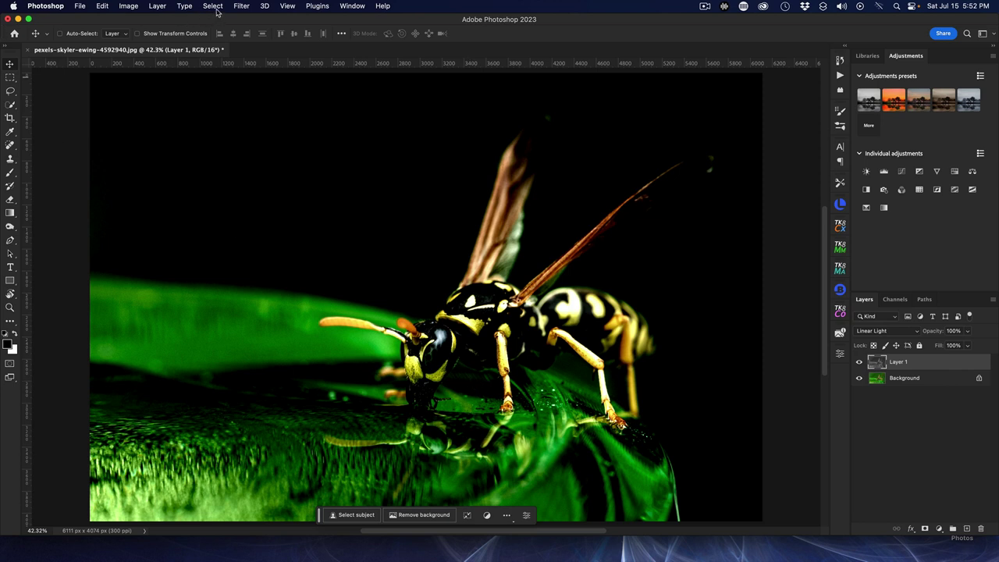
Step: Apply Filter > Other > High Pass to Layer 1 with a 3.0-pixel radius
click(241, 6)
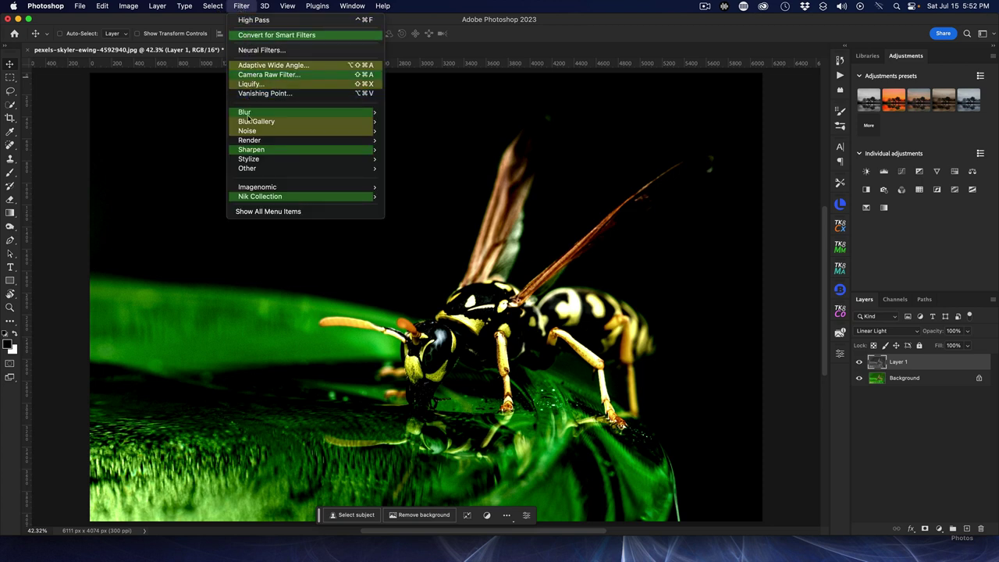
mouse_move(263, 168)
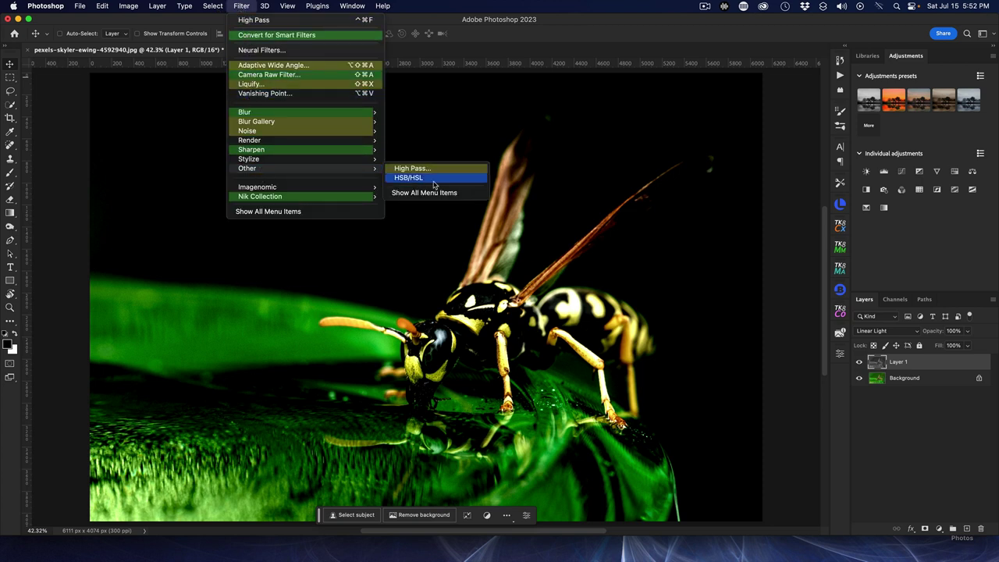
click(412, 168)
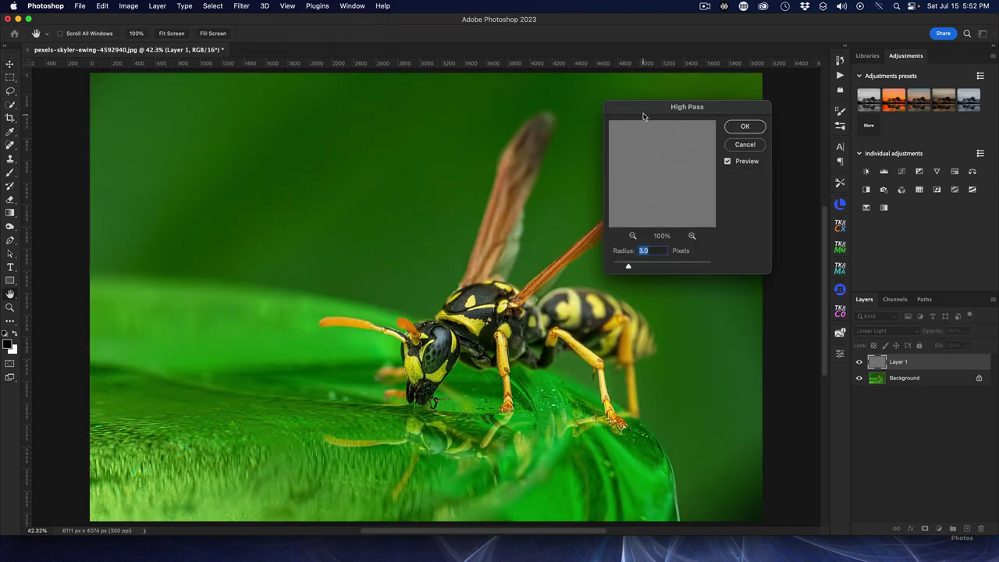
drag(643, 116, 553, 104)
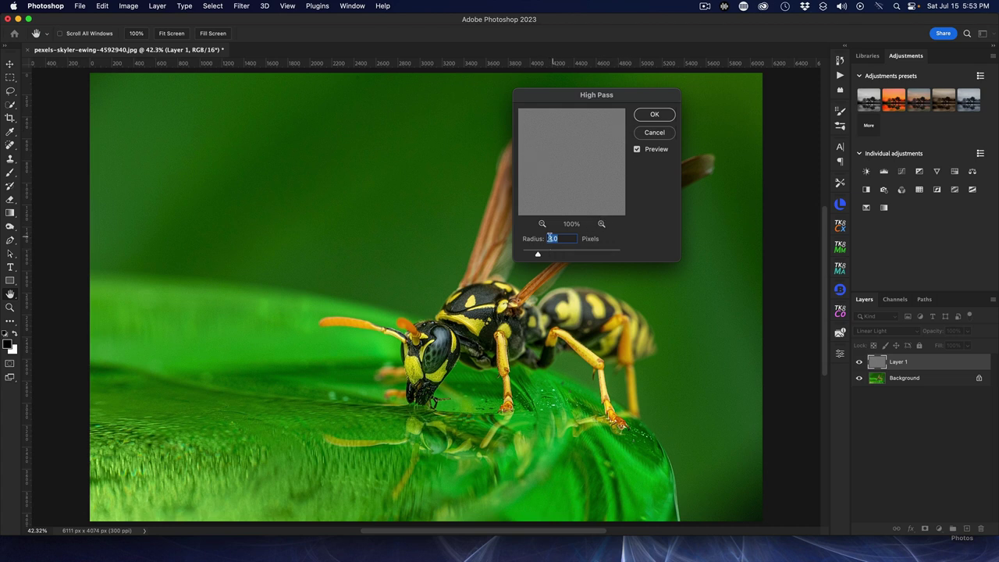
click(665, 115)
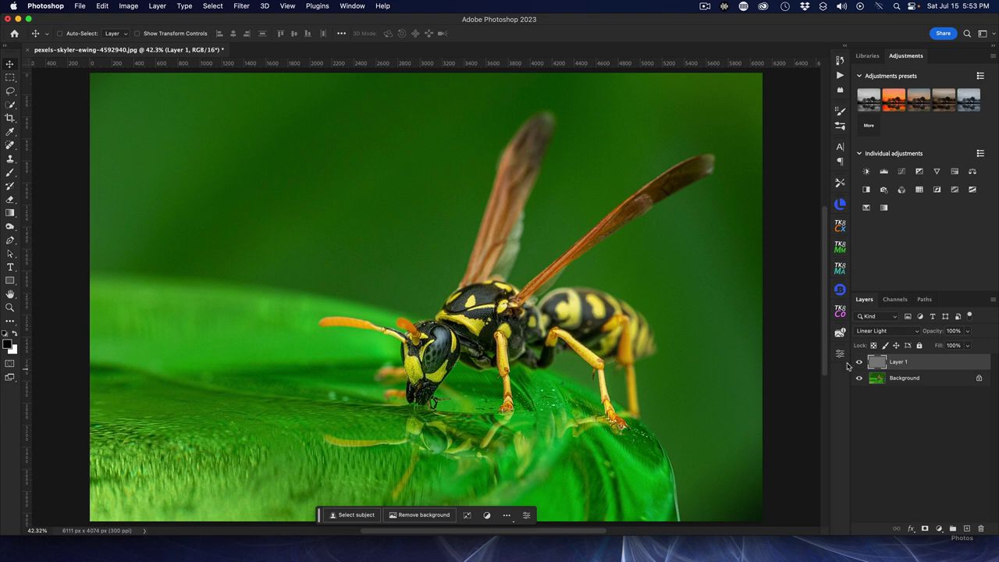
Step: Toggle Layer 1's visibility repeatedly to compare the sharpening, leaving it hidden
click(859, 363)
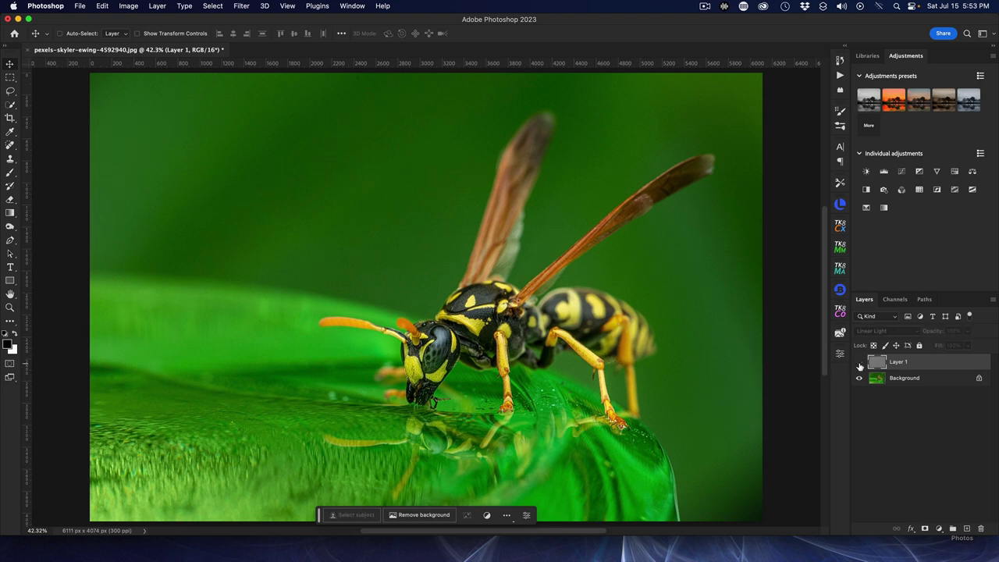
click(860, 363)
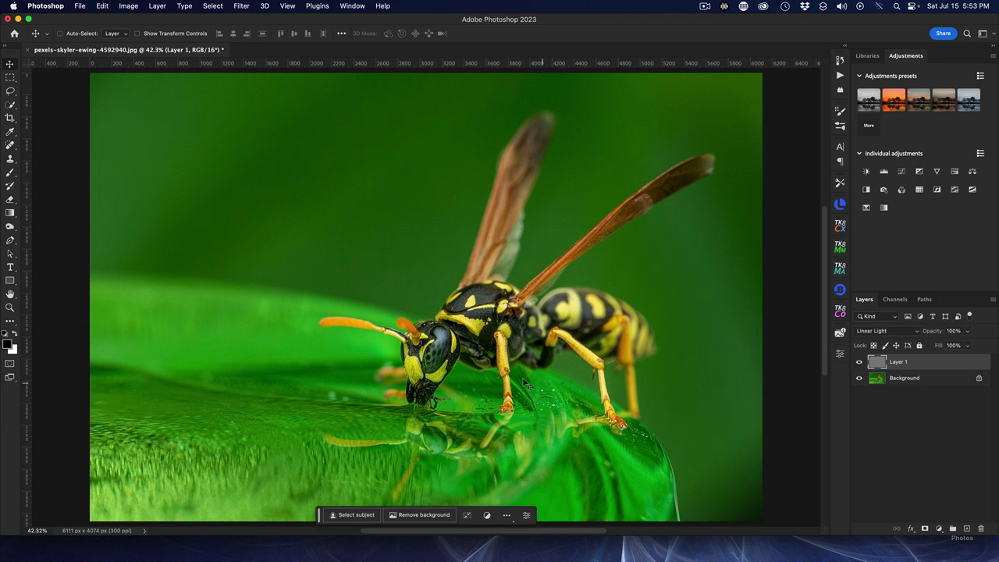
scroll(497, 367, up, 5)
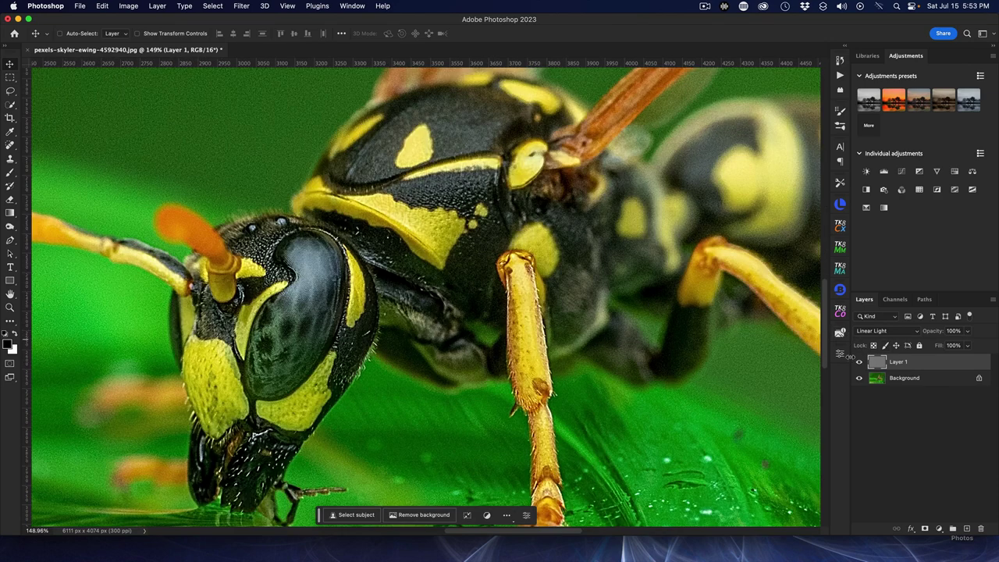
click(858, 363)
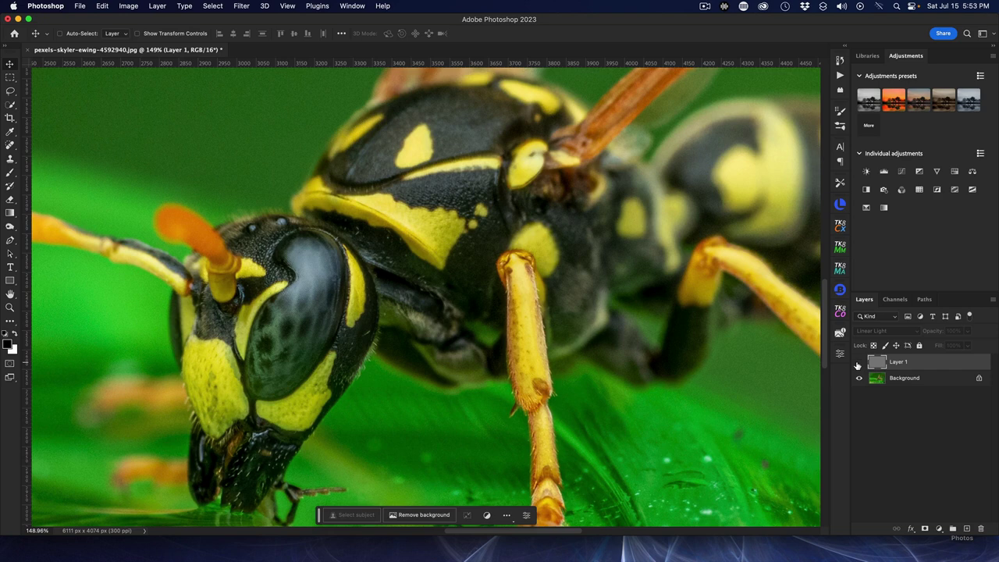
click(858, 363)
click(859, 363)
click(858, 363)
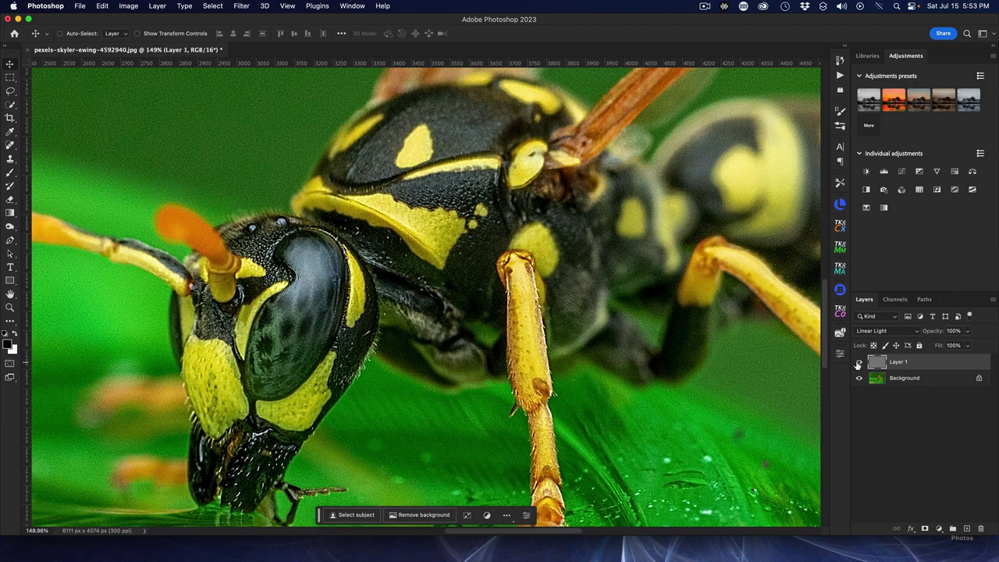
click(859, 363)
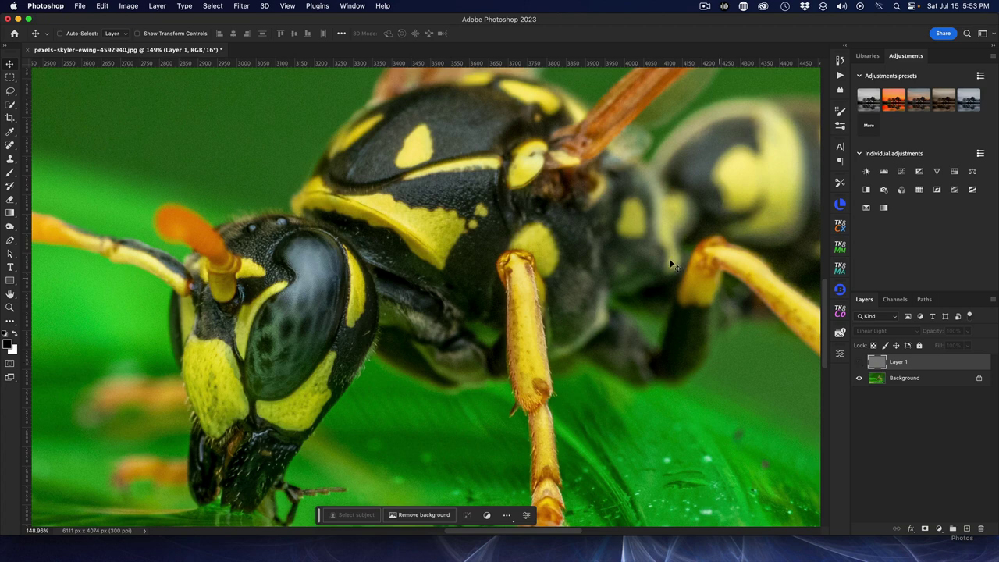
scroll(495, 241, down, 6)
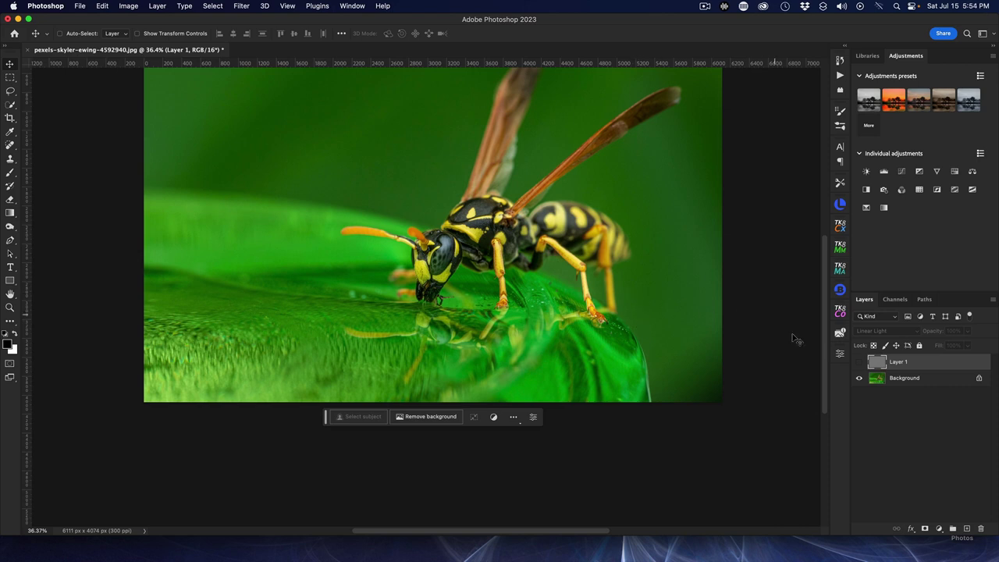
Step: Show Layer 1 again and add a layer mask from the wasp selection
click(880, 379)
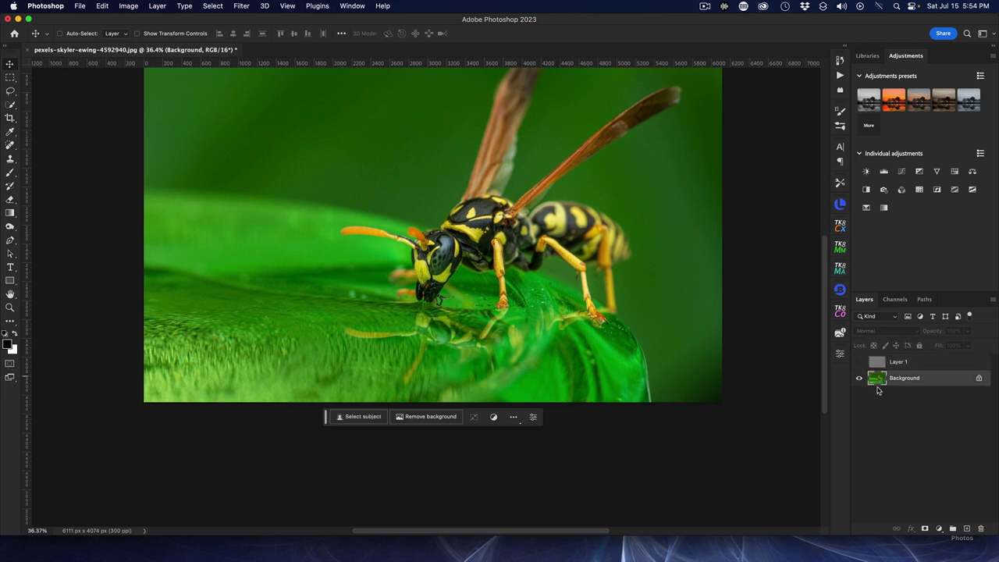
click(859, 362)
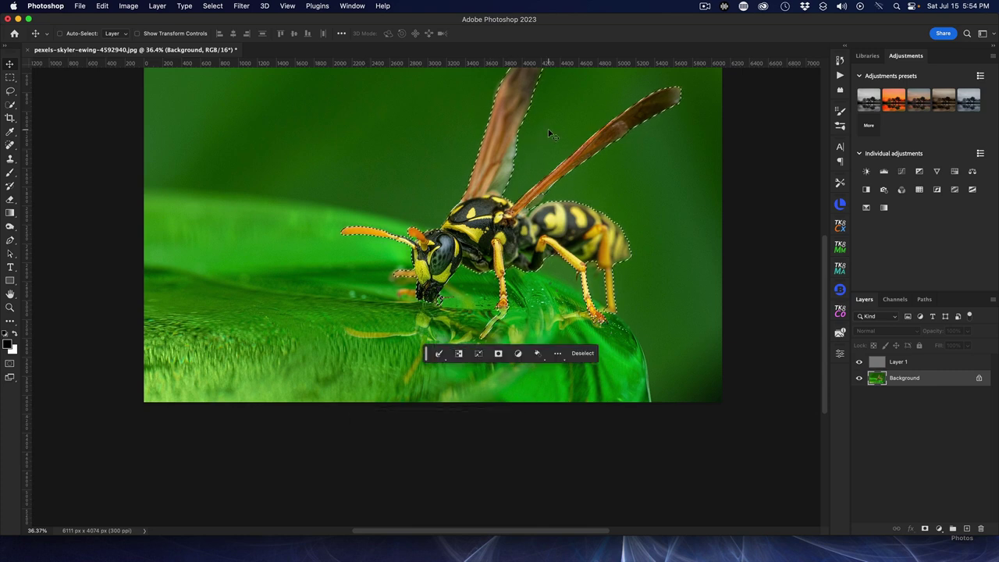
click(928, 364)
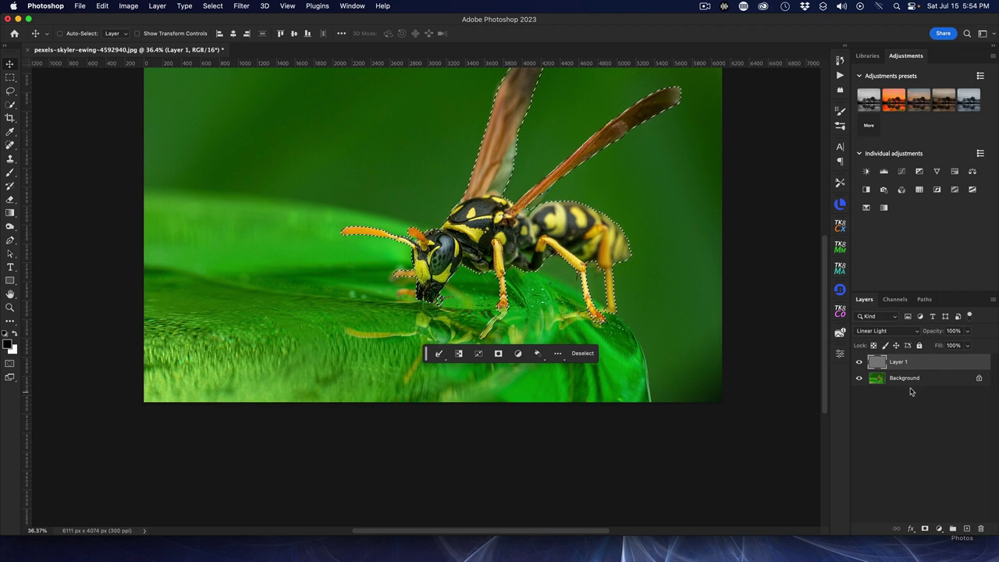
click(925, 529)
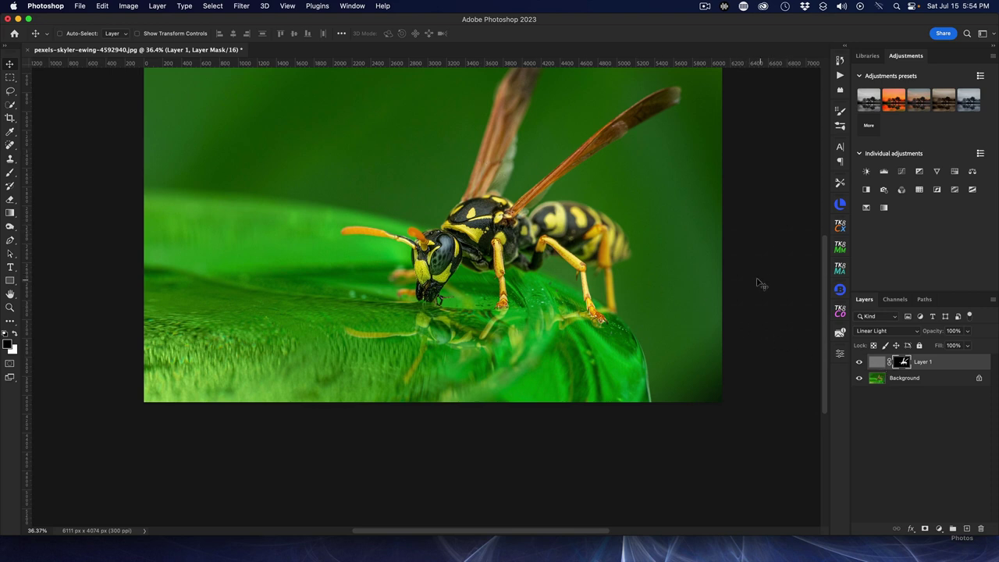
Step: Disable Layer 1's mask to compare, then enable it again
scroll(754, 283, up, 3)
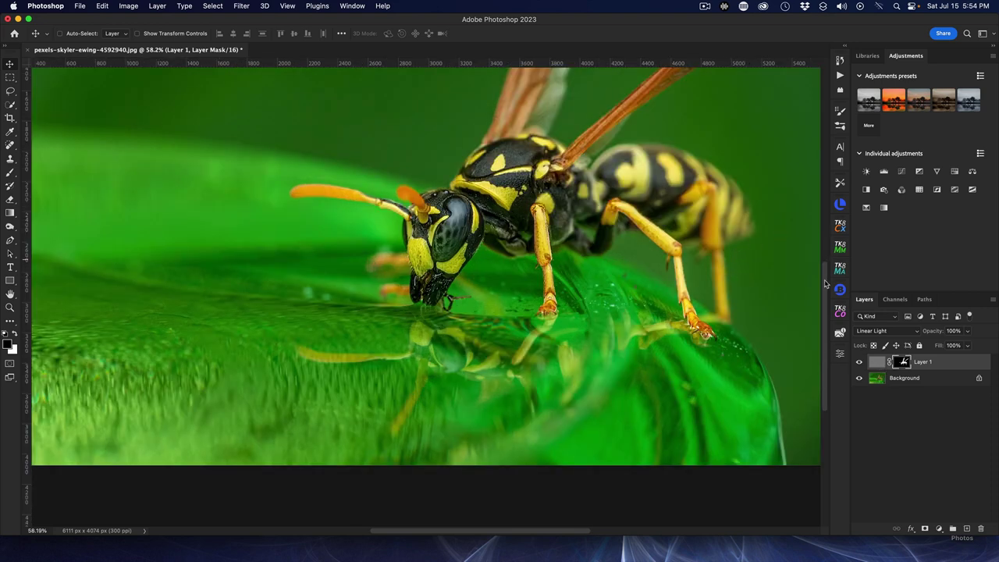
scroll(574, 295, up, 5)
scroll(573, 295, up, 3)
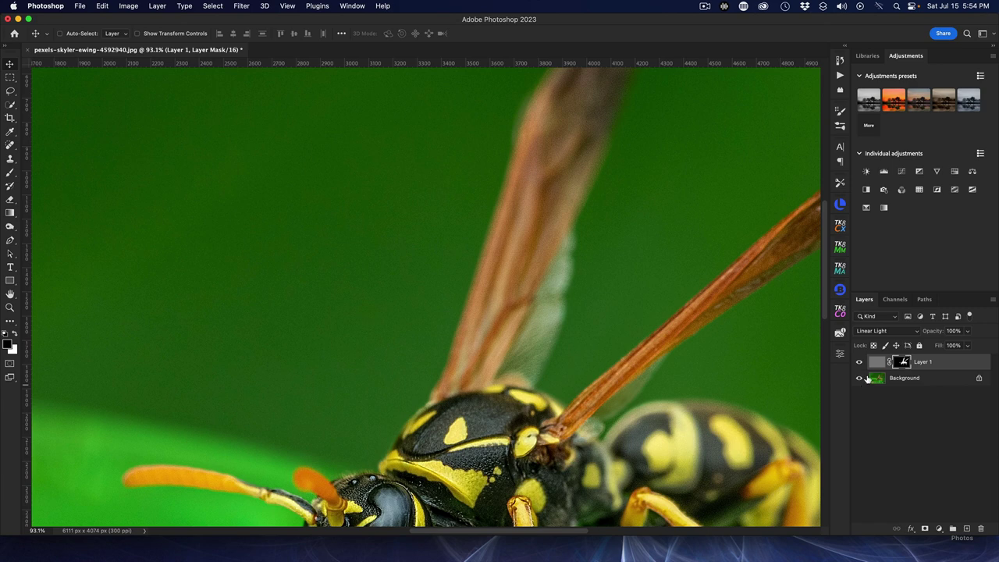
right_click(899, 363)
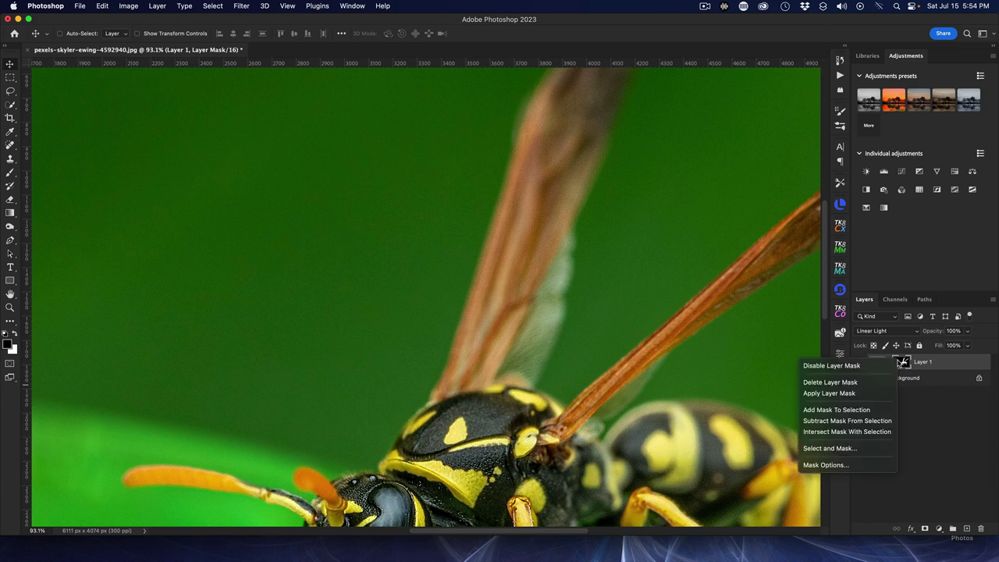
click(888, 367)
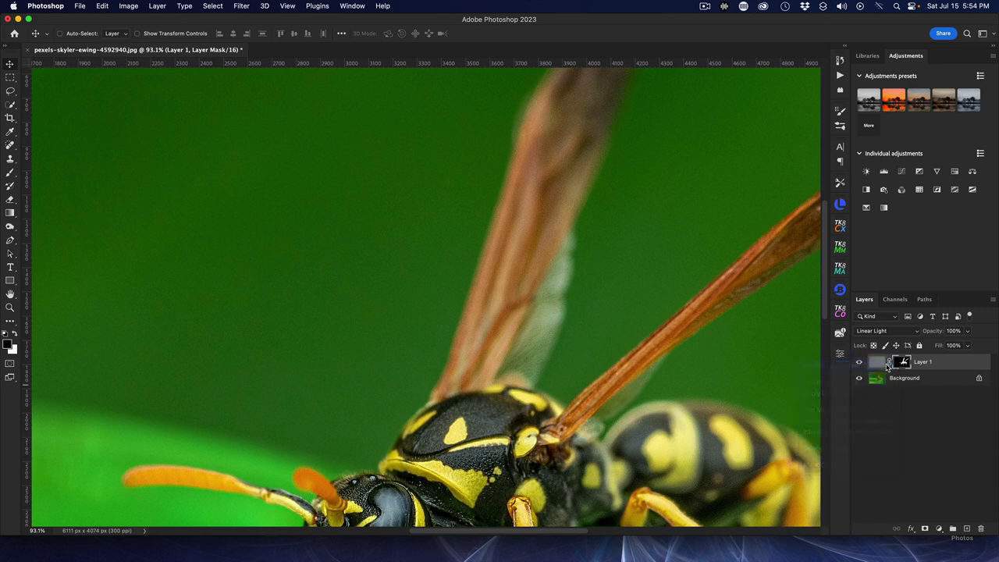
scroll(655, 227, up, 5)
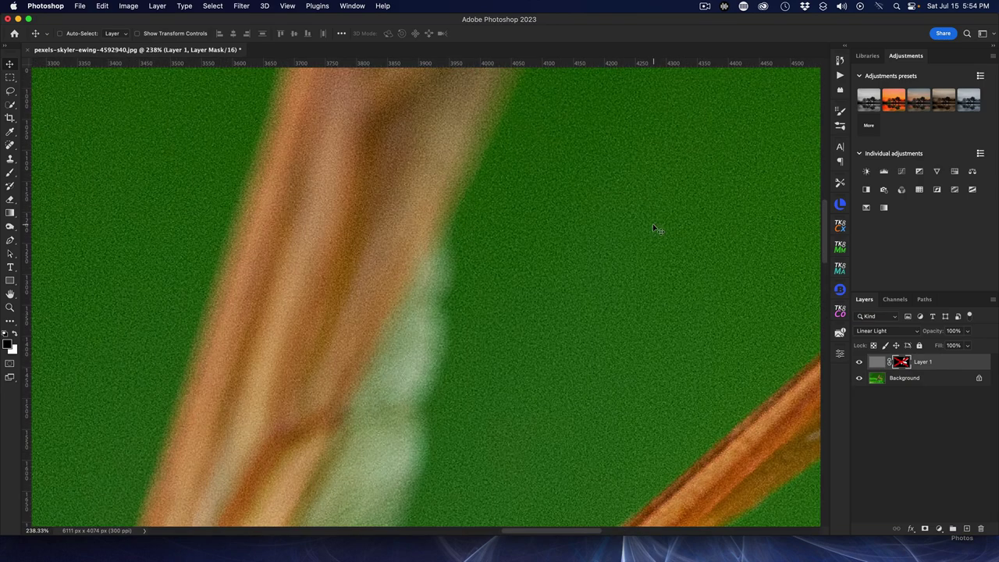
scroll(643, 195, down, 3)
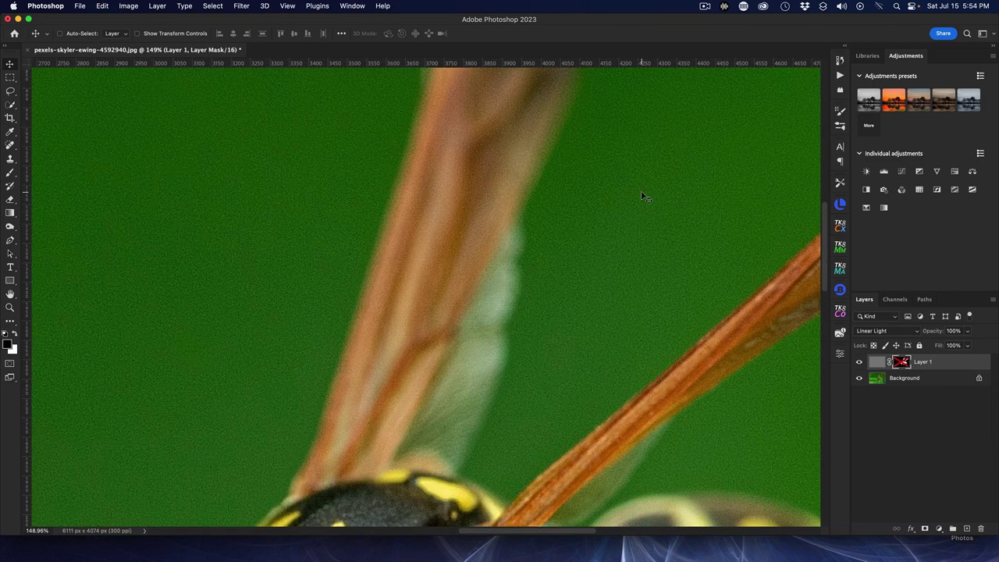
right_click(904, 363)
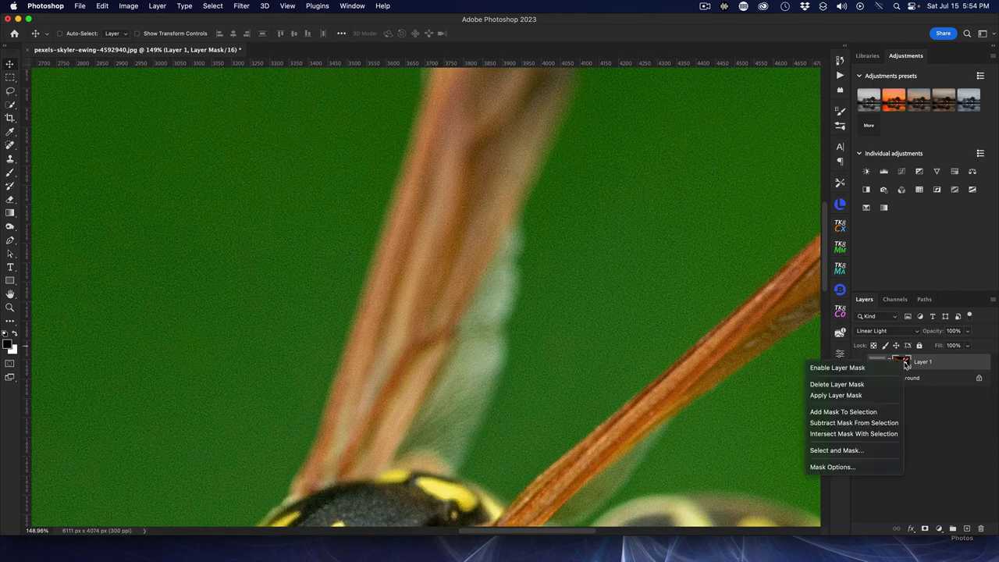
click(839, 367)
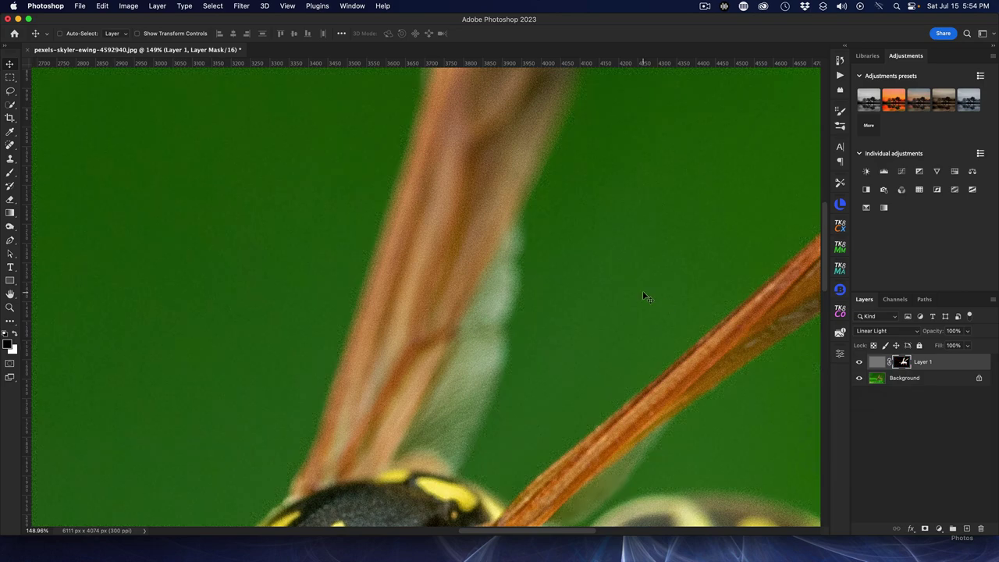
Step: Briefly offset Layer 1 upward, revert it, then toggle its visibility off and on
scroll(642, 290, down, 10)
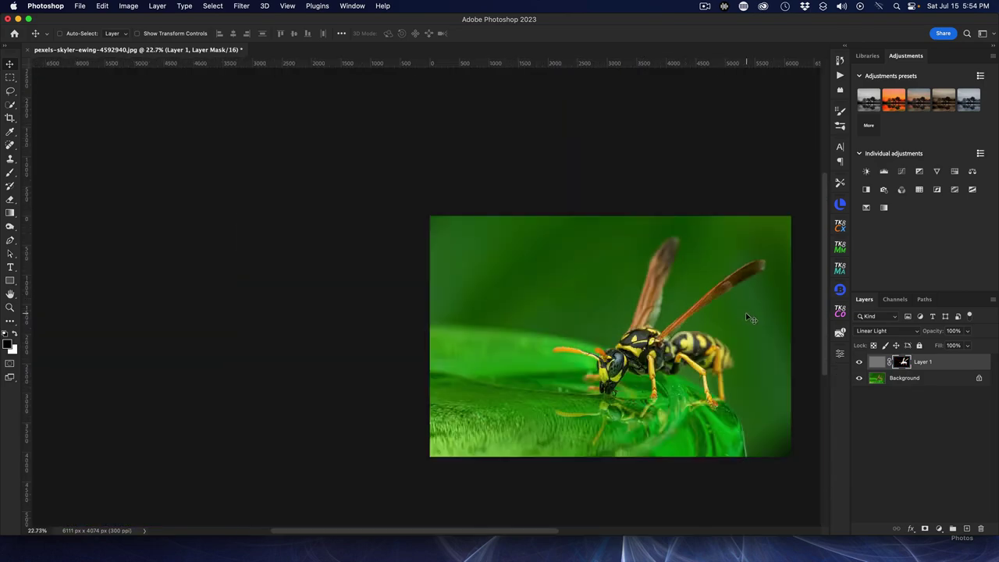
scroll(747, 318, up, 10)
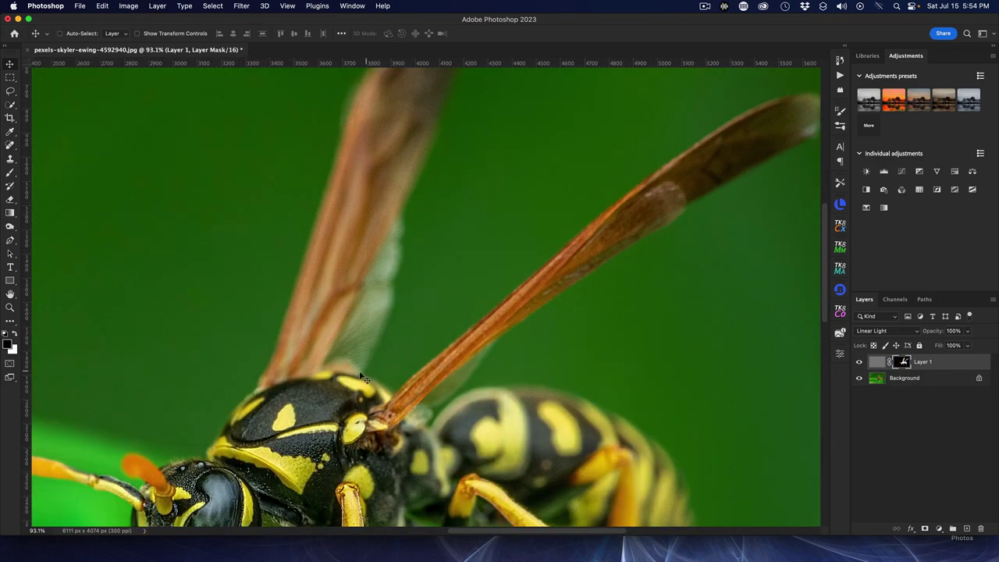
drag(362, 378, 375, 343)
key(z)
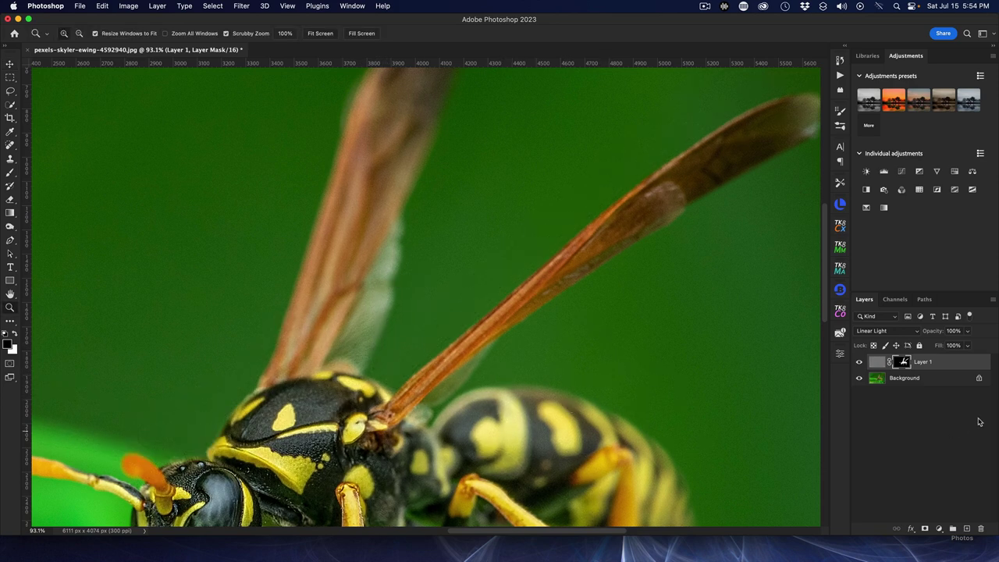
scroll(811, 273, down, 5)
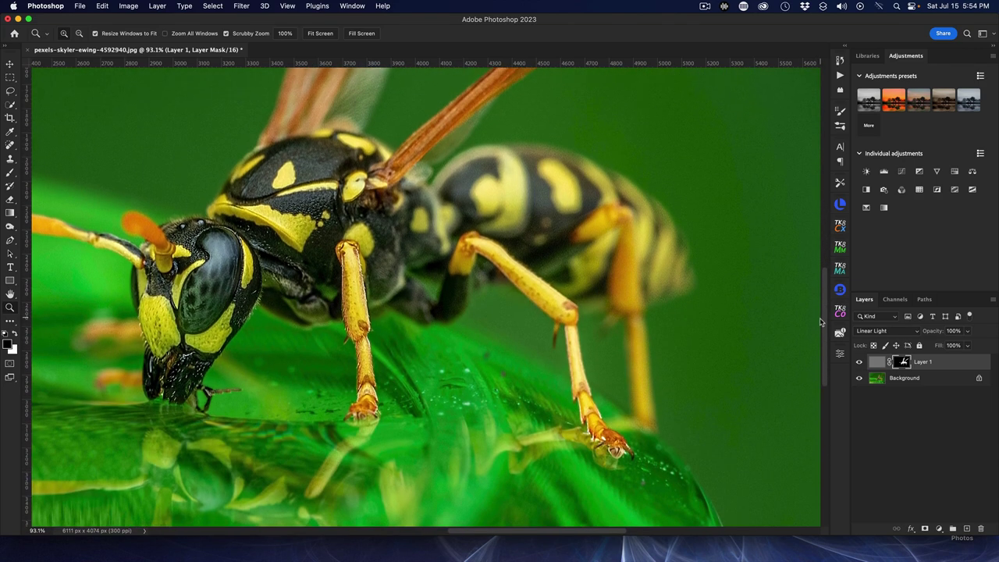
click(857, 364)
click(858, 363)
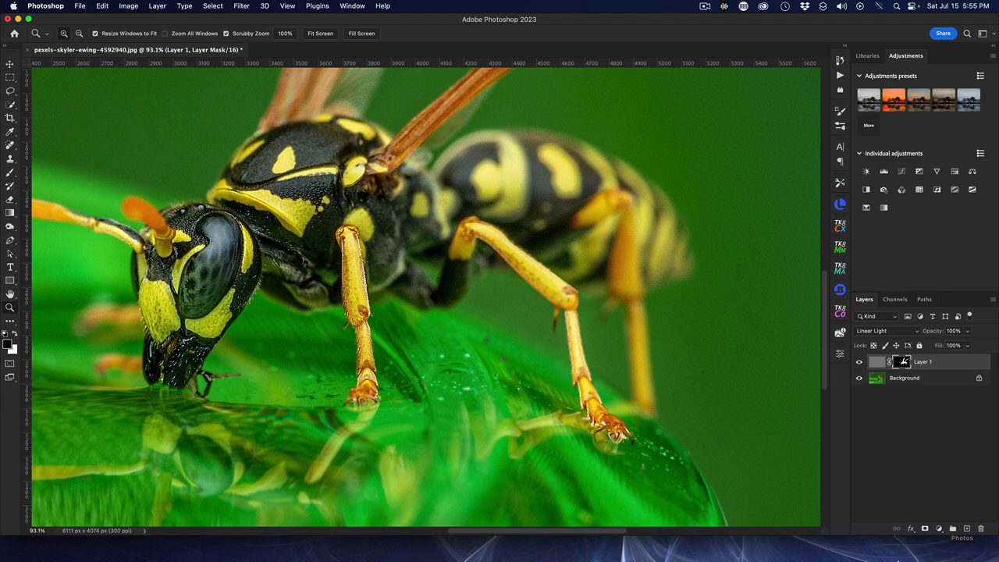
Step: Open pexels-jacob-colvin-1699574.jpg from Downloads in Photoshop's Camera Raw
click(870, 556)
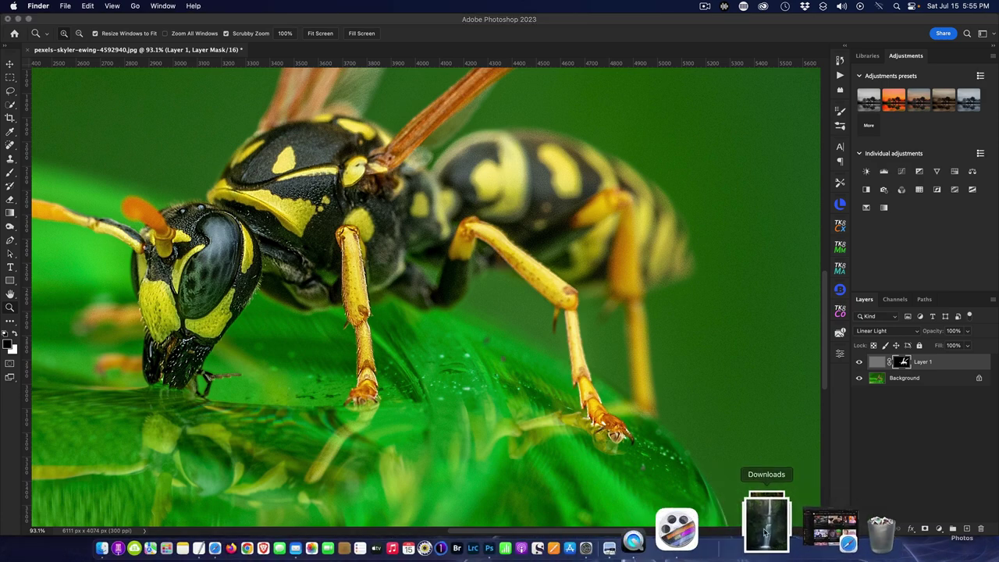
click(767, 529)
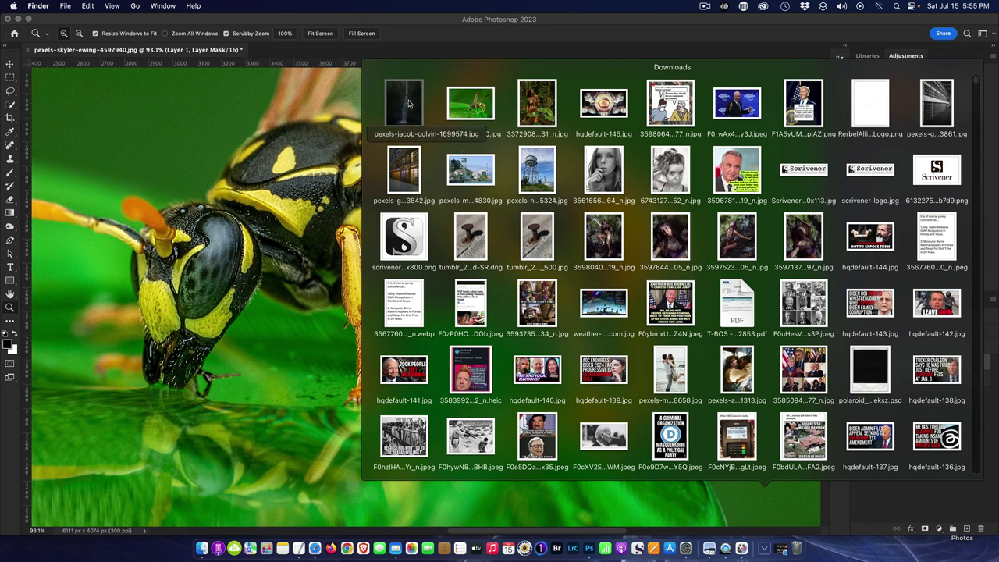
drag(408, 104, 589, 541)
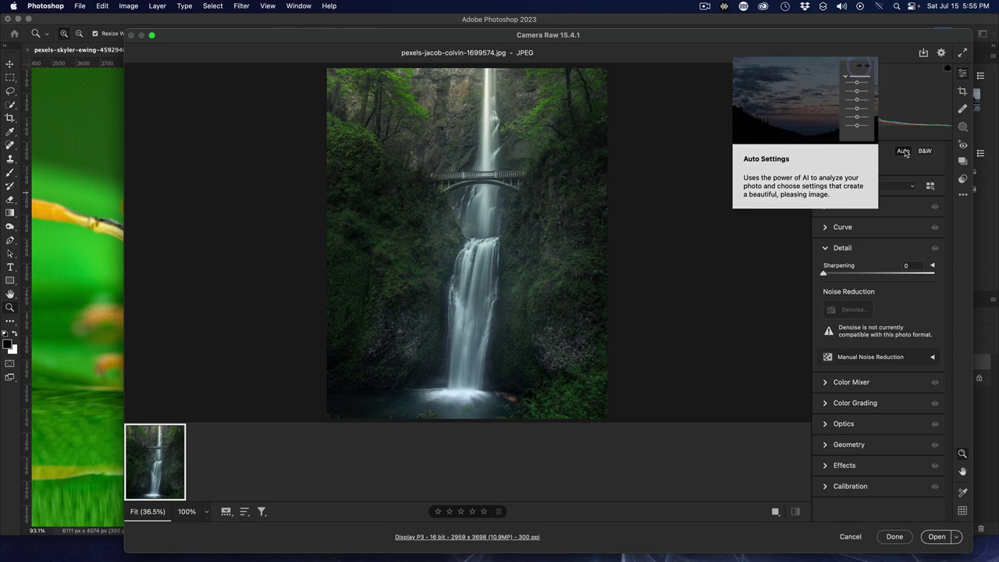
Step: Open the waterfall photo from Camera Raw as a new document and zoom in
click(938, 537)
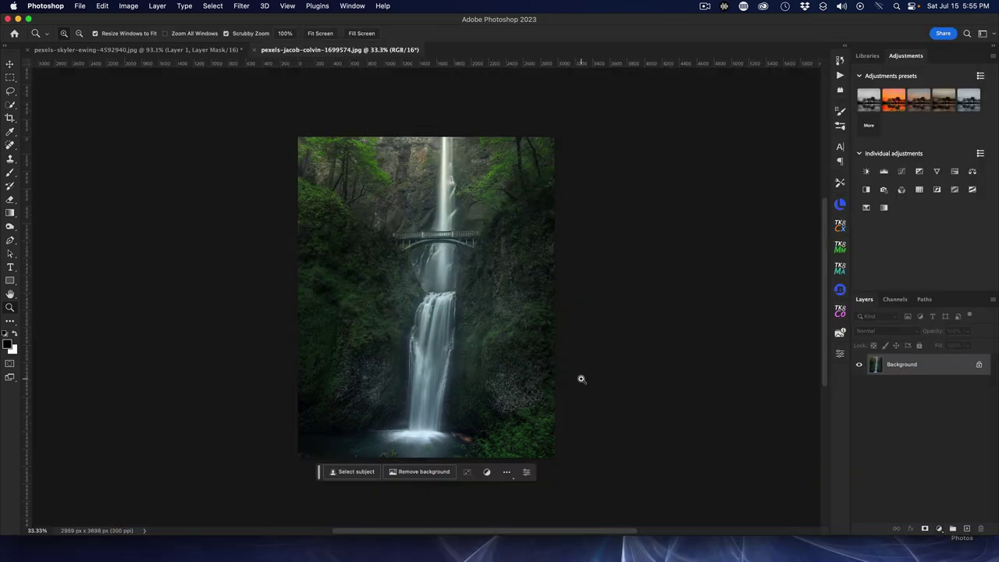
scroll(603, 363, up, 2)
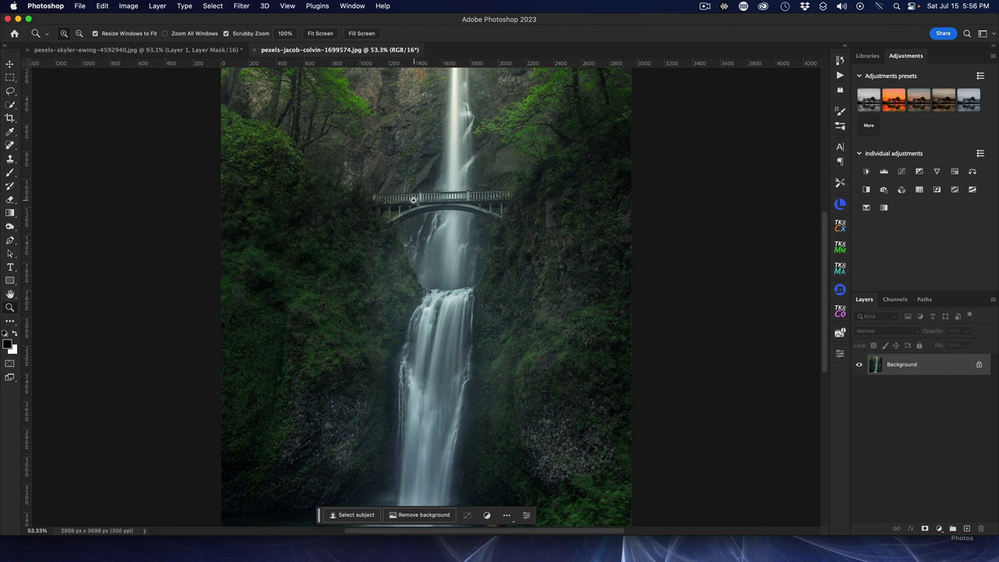
Step: Straighten the waterfall photo along the bridge with the Crop tool and commit the crop
click(10, 118)
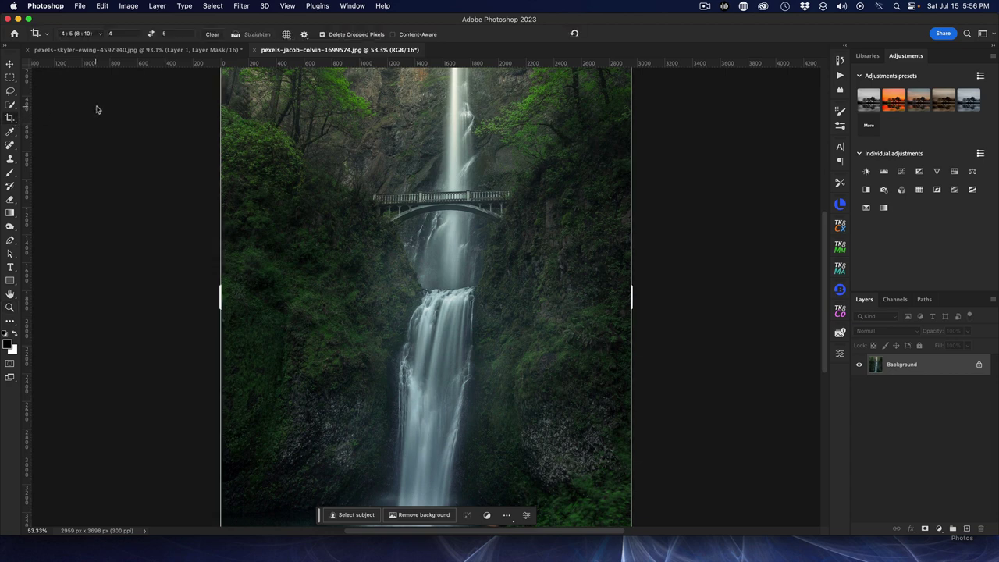
click(257, 34)
drag(404, 197, 511, 195)
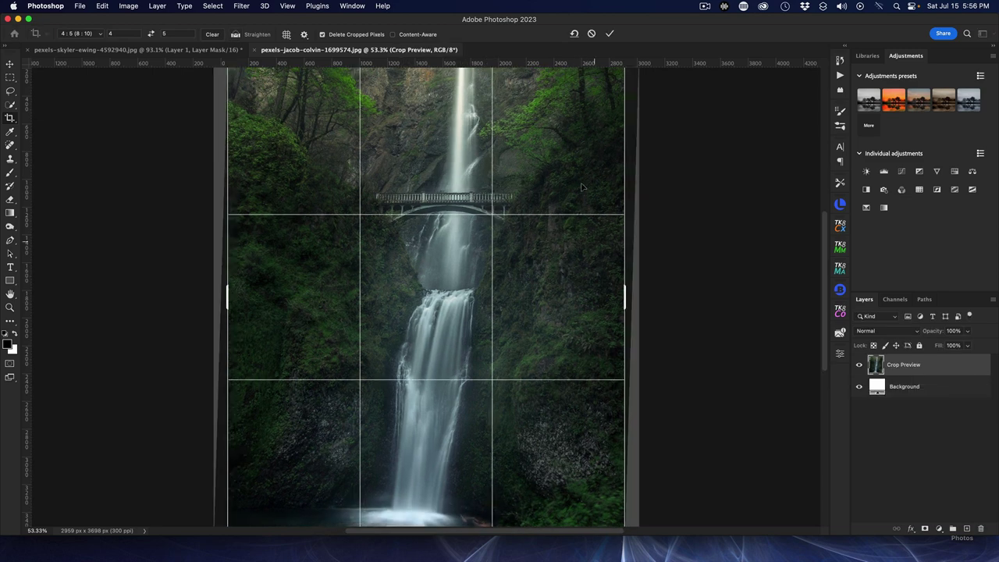
click(612, 34)
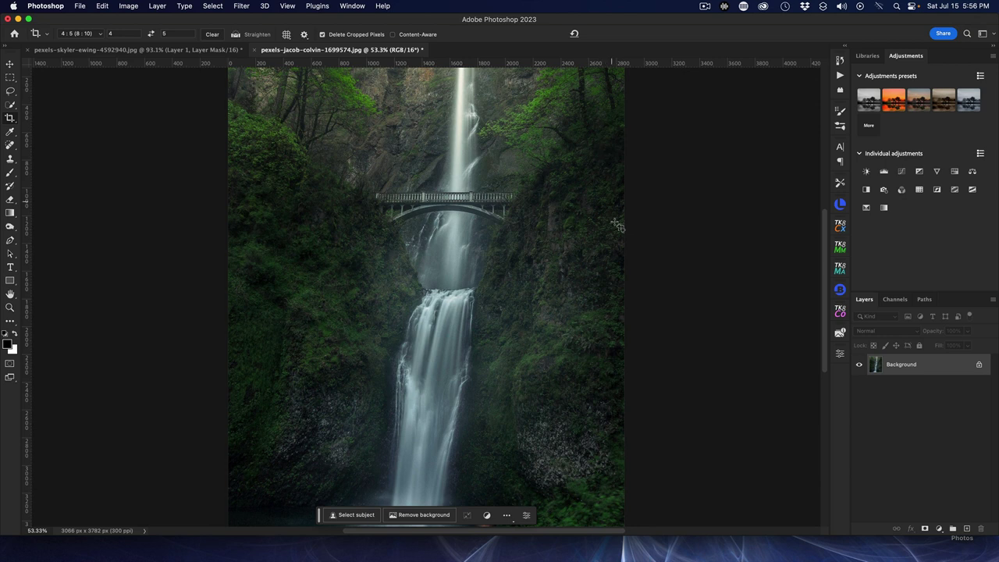
Step: Add a Curves 1 adjustment with an Auto curve, collapse its properties, and inspect the result
click(902, 173)
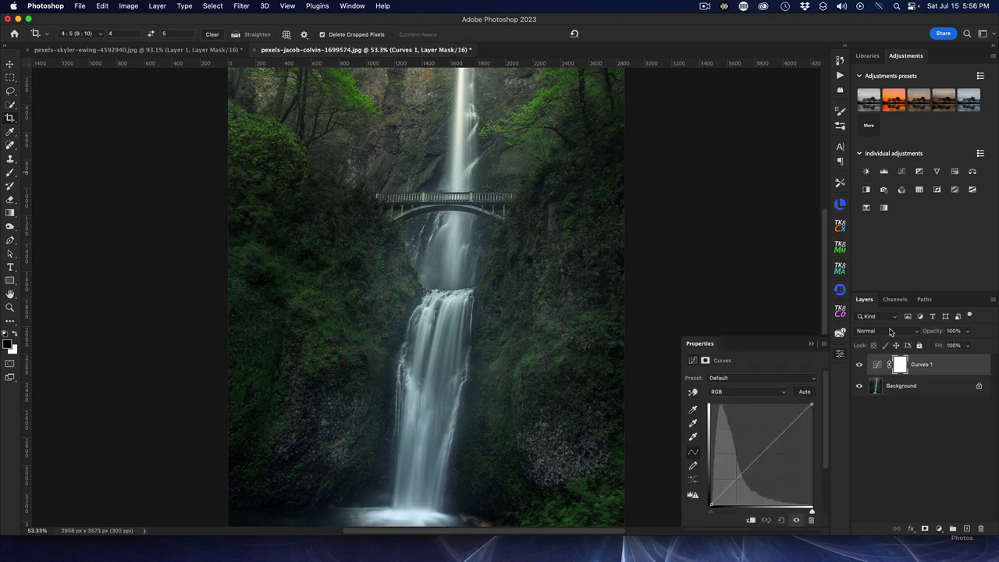
click(804, 393)
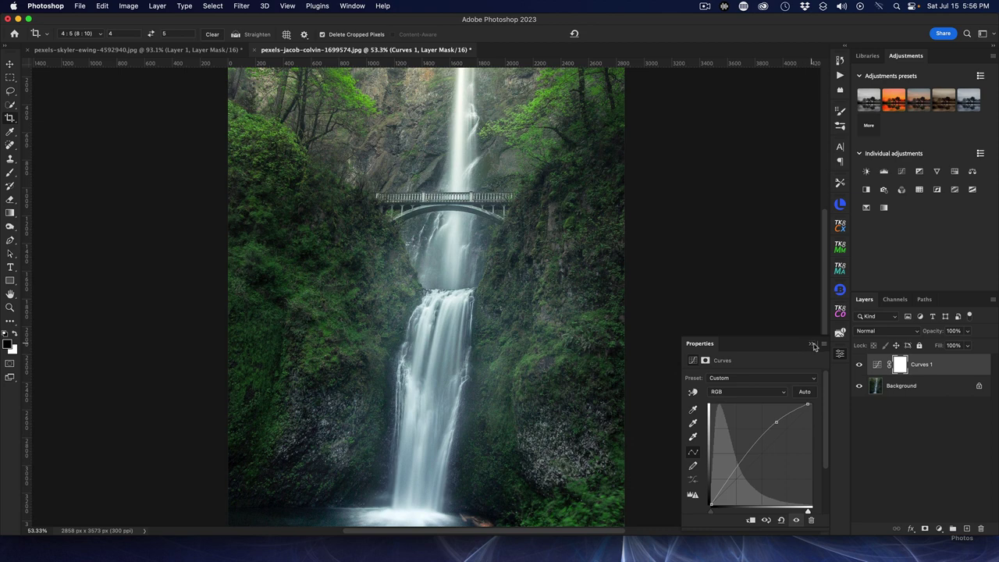
click(809, 344)
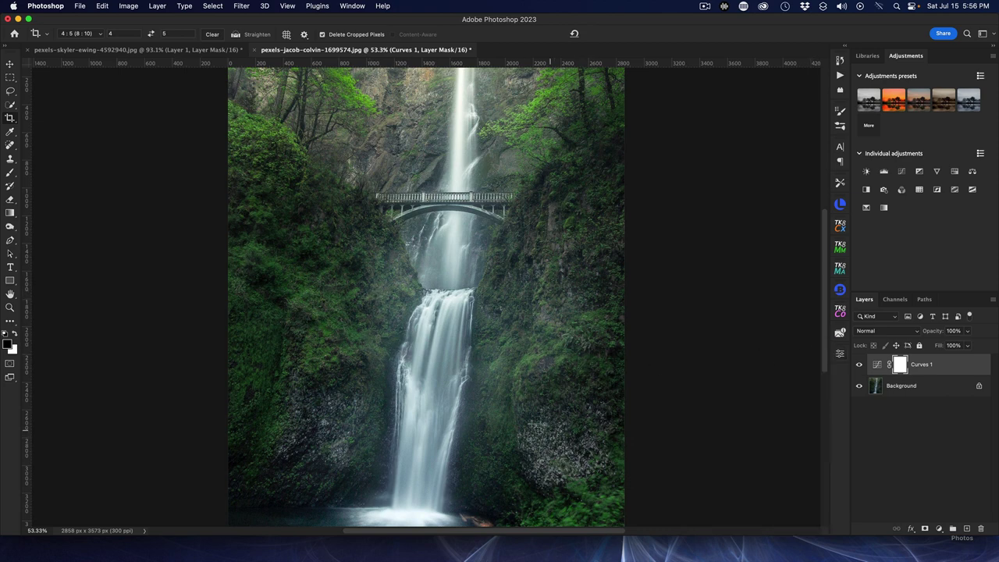
scroll(490, 412, up, 5)
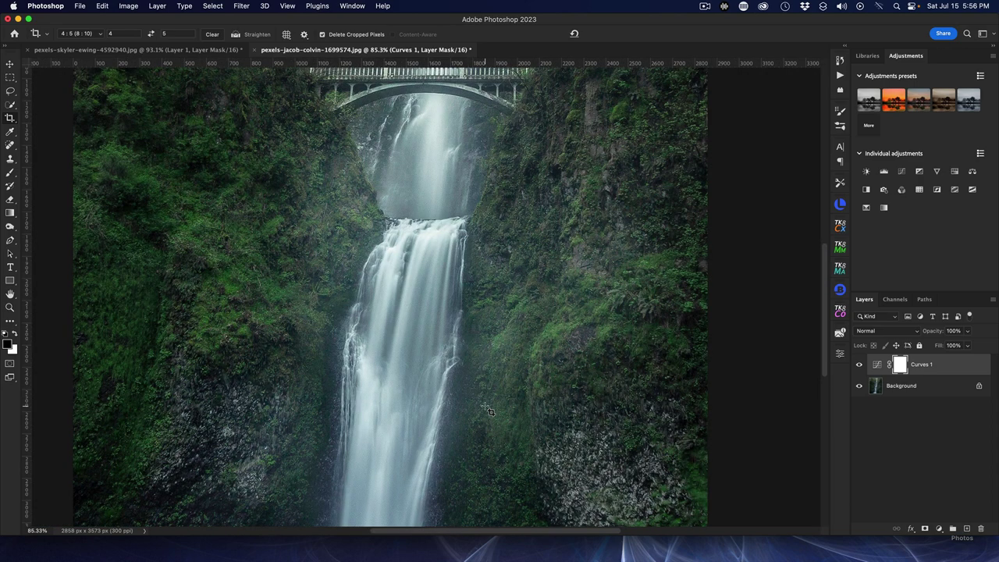
scroll(490, 412, down, 5)
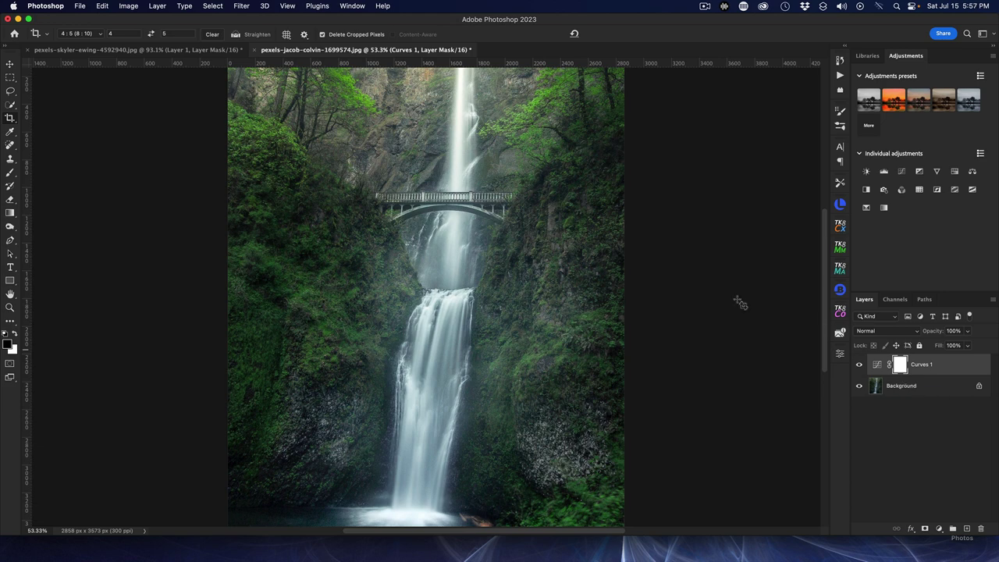
scroll(352, 284, up, 4)
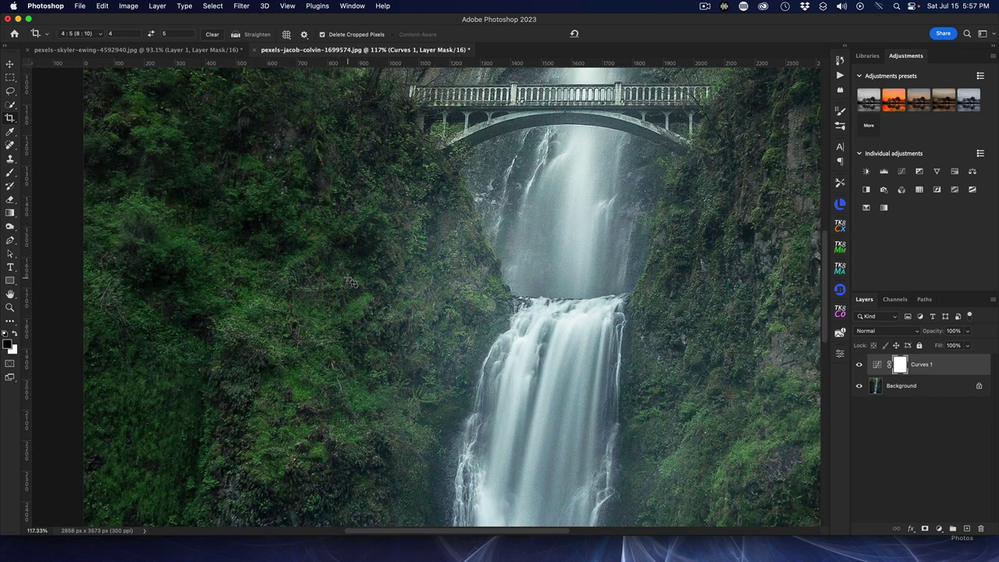
scroll(350, 282, up, 5)
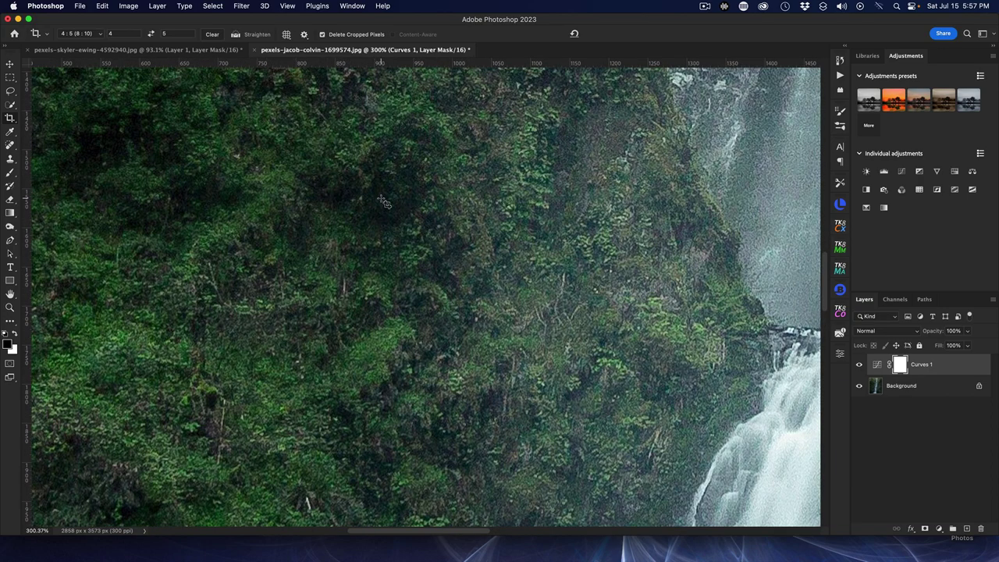
scroll(384, 203, down, 6)
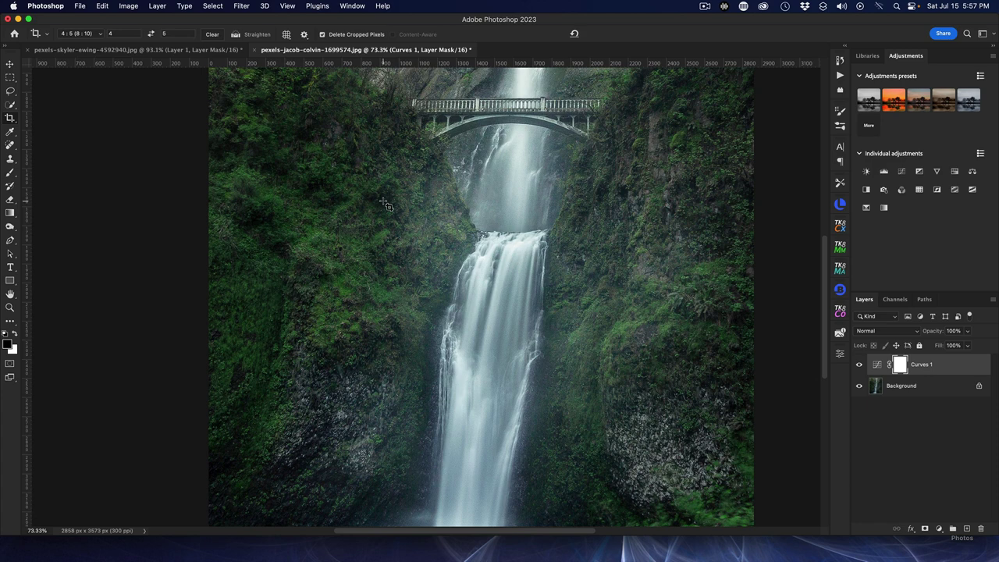
scroll(384, 203, down, 2)
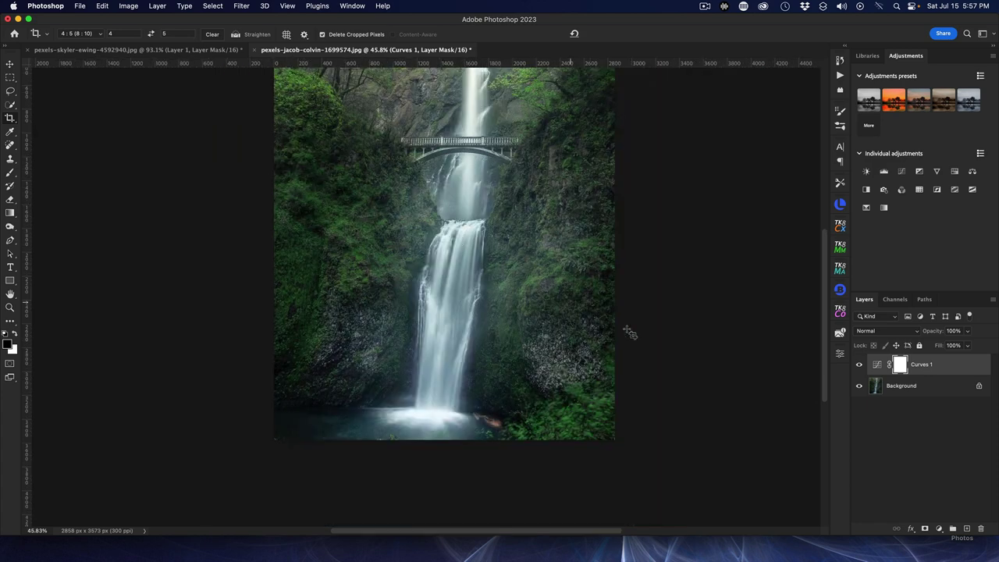
Step: After comparing the Curves effect, add a desaturated Background copy blended in Linear Light
click(859, 365)
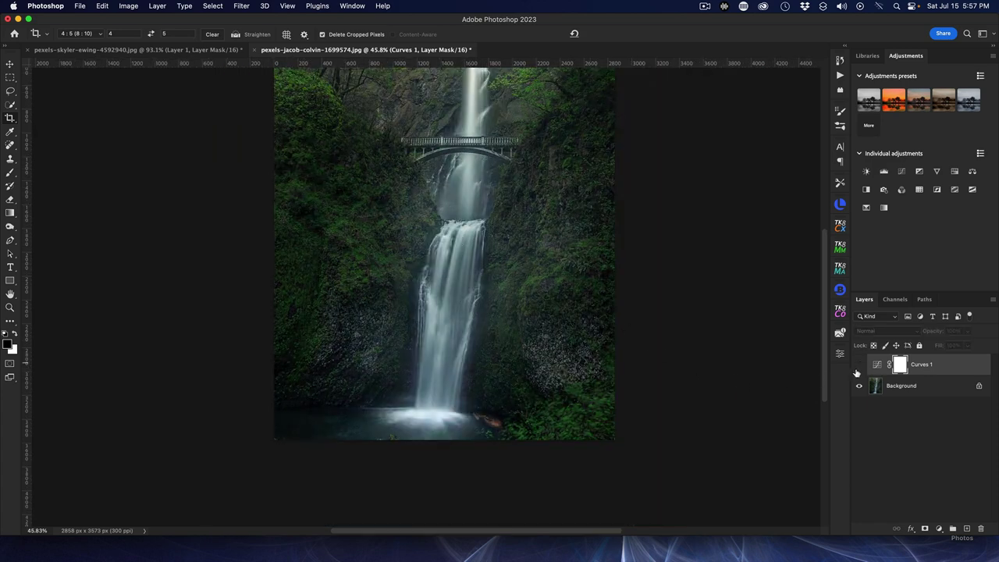
click(934, 385)
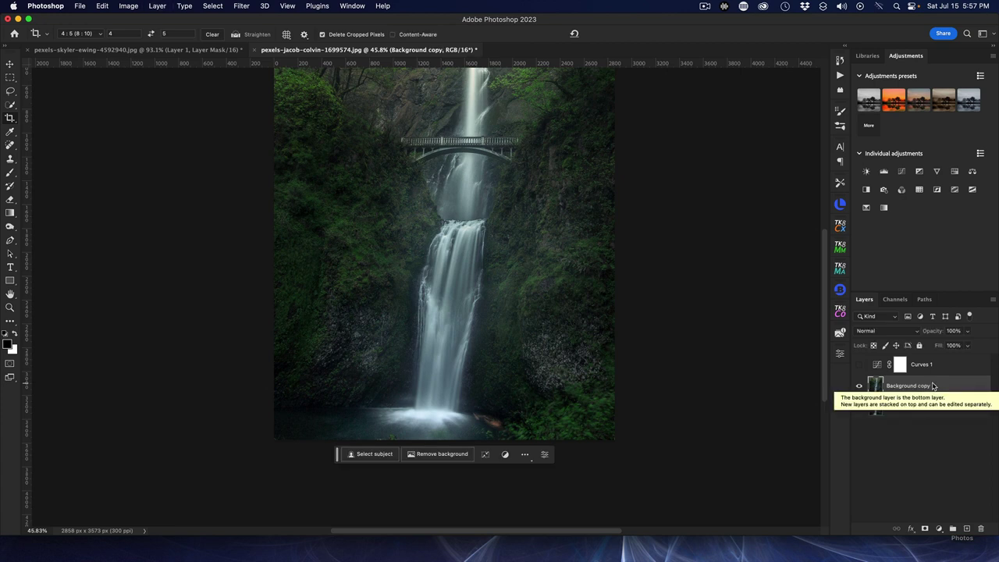
key(super+j)
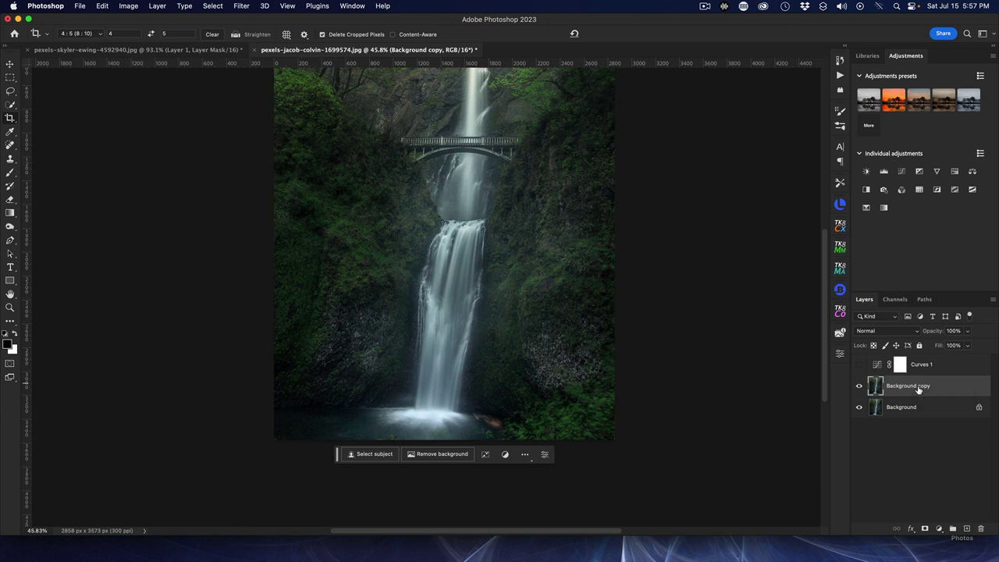
key(shift+super+u)
click(900, 334)
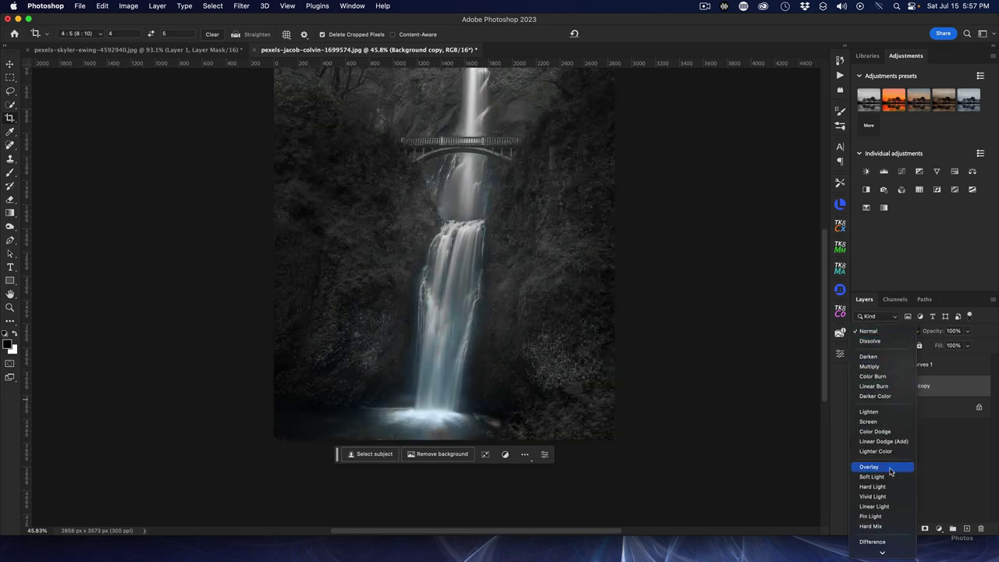
click(882, 508)
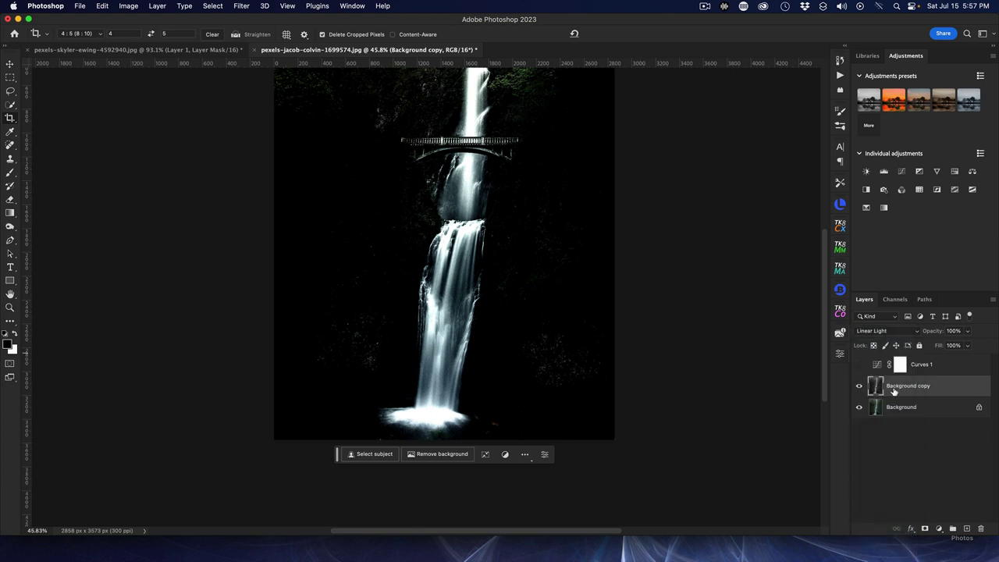
Step: Apply a 3.0-pixel High Pass filter to the Background copy layer
click(241, 6)
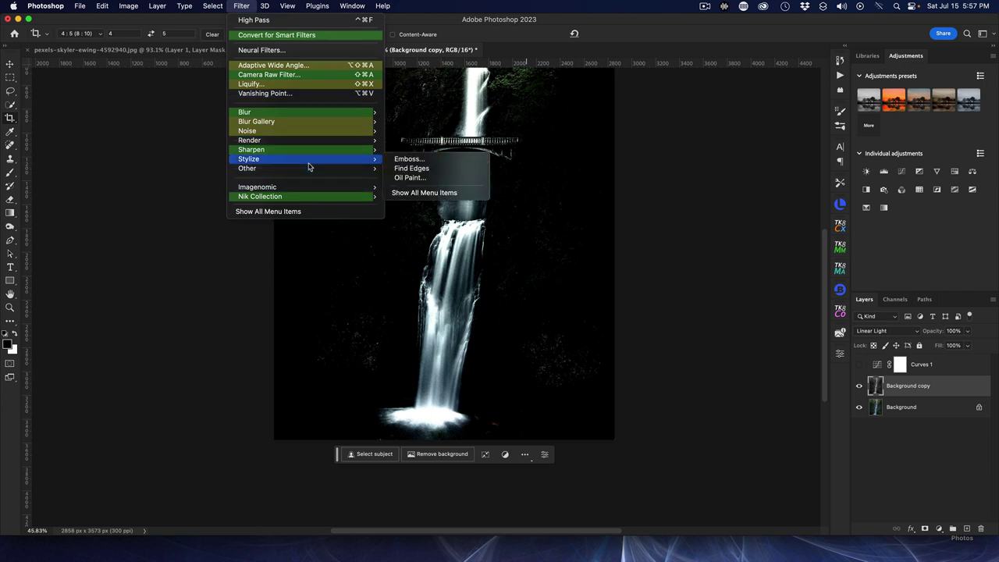
mouse_move(333, 168)
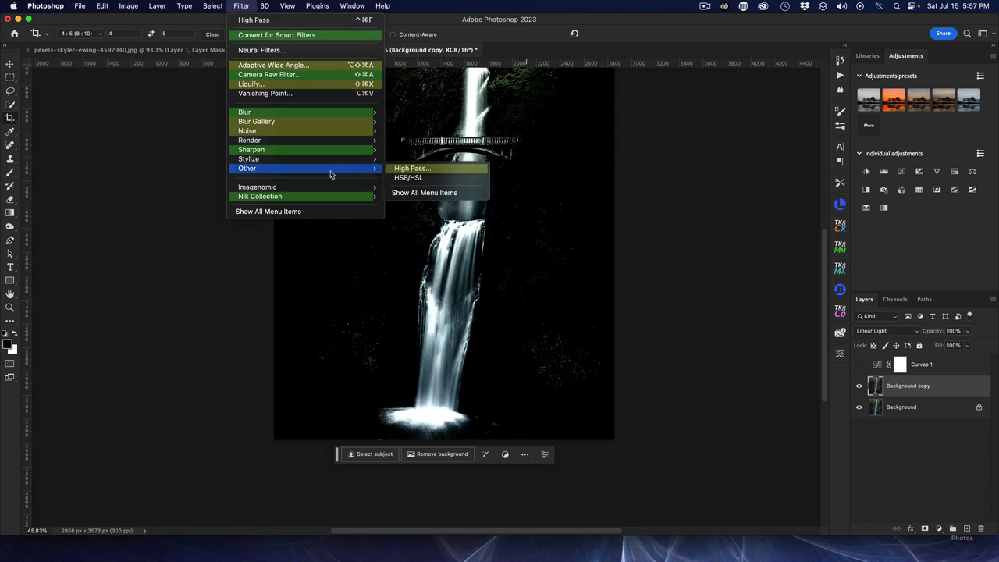
click(426, 171)
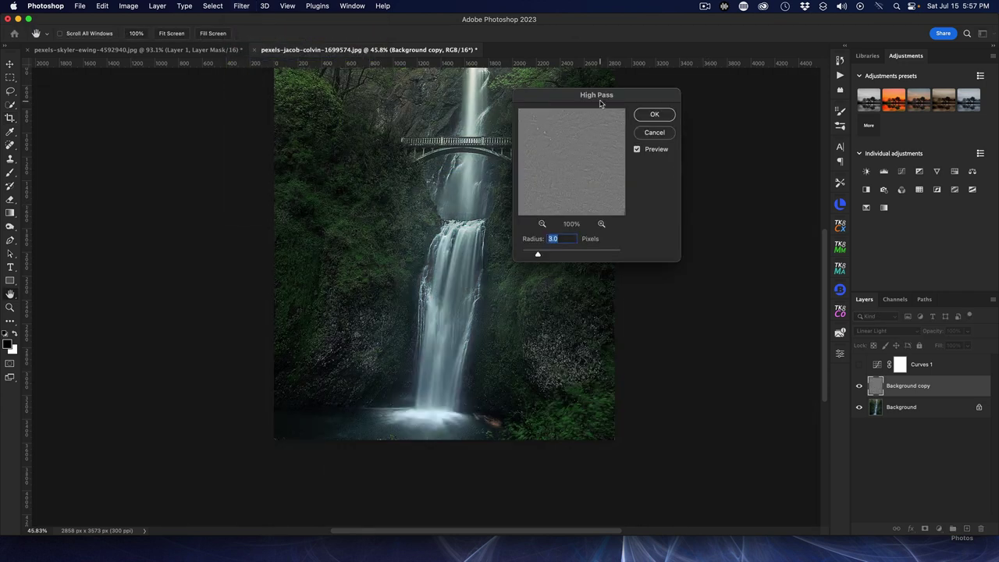
drag(601, 105, 707, 128)
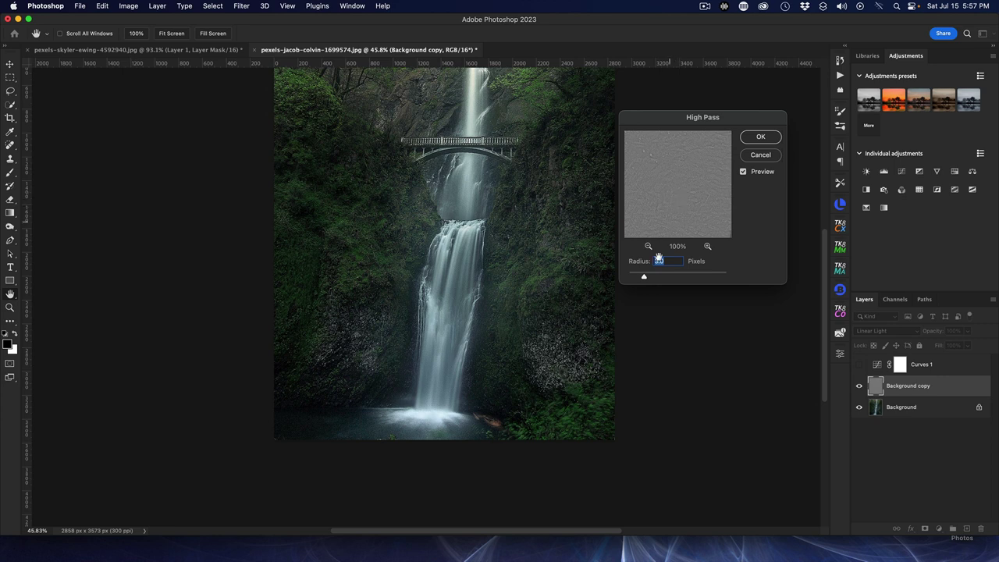
click(757, 138)
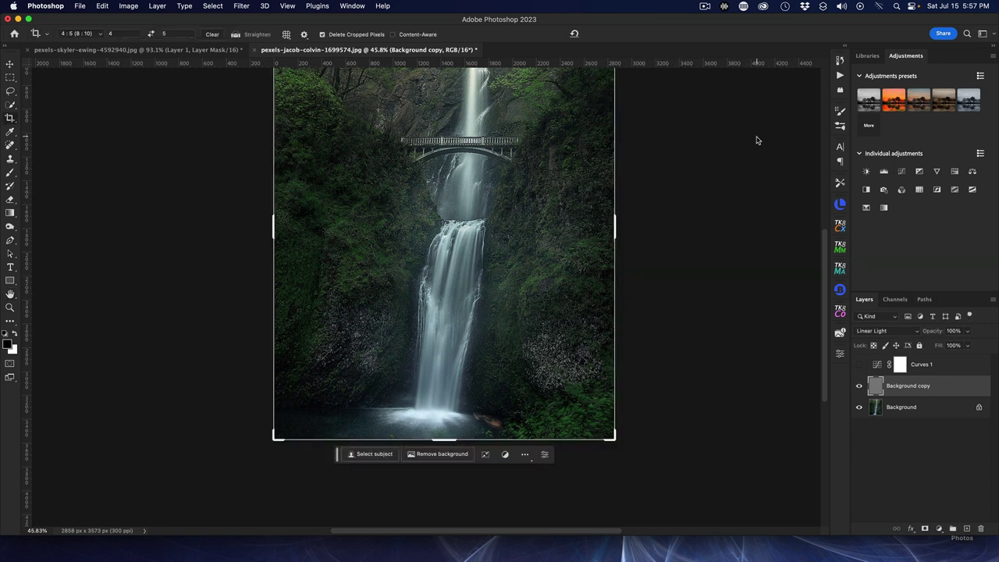
scroll(821, 283, up, 5)
scroll(581, 250, up, 3)
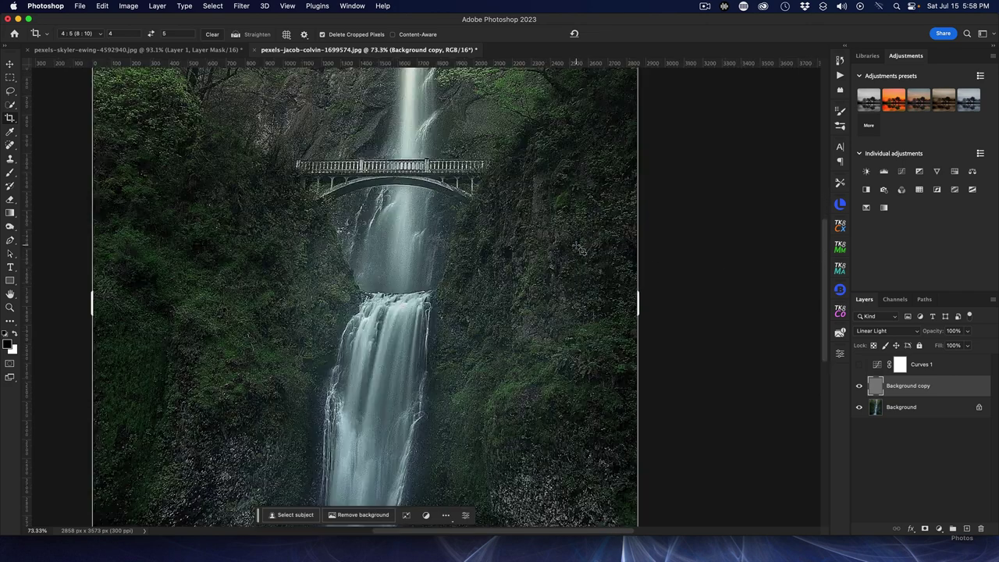
click(860, 387)
click(860, 387)
drag(940, 350, 907, 348)
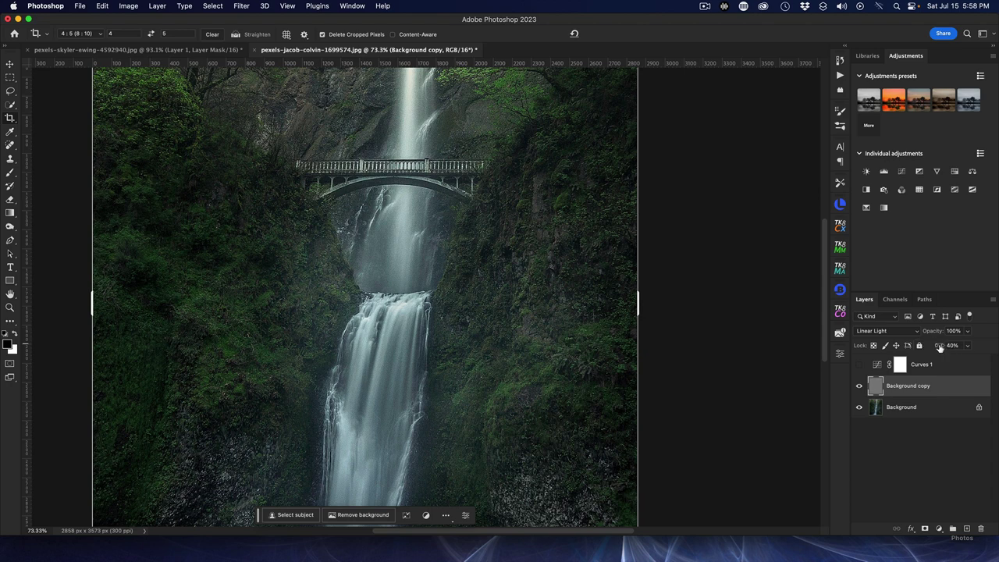
drag(940, 348, 972, 349)
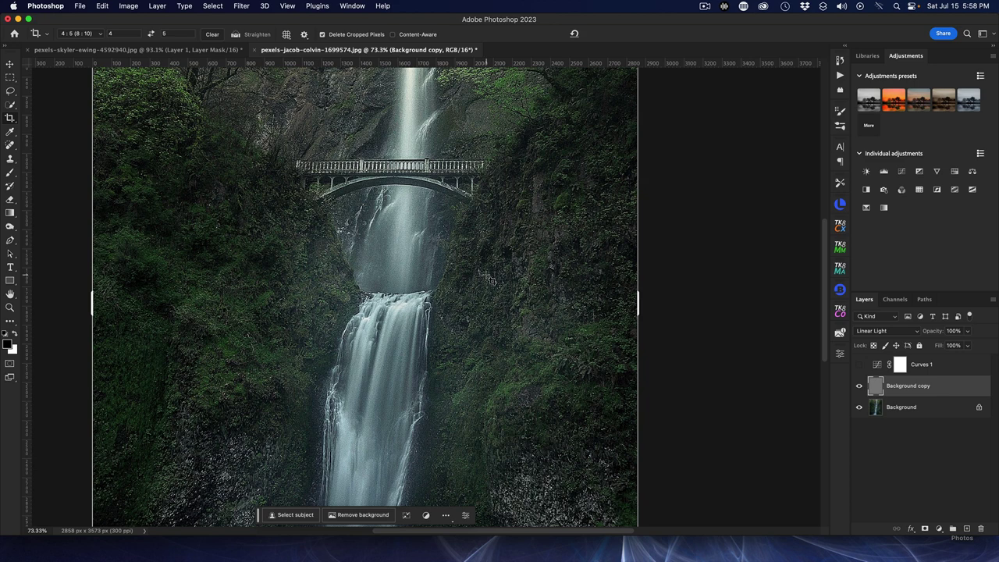
Step: Set Background copy's Blend If Underlying Layer black point, split at 128/152
double_click(948, 389)
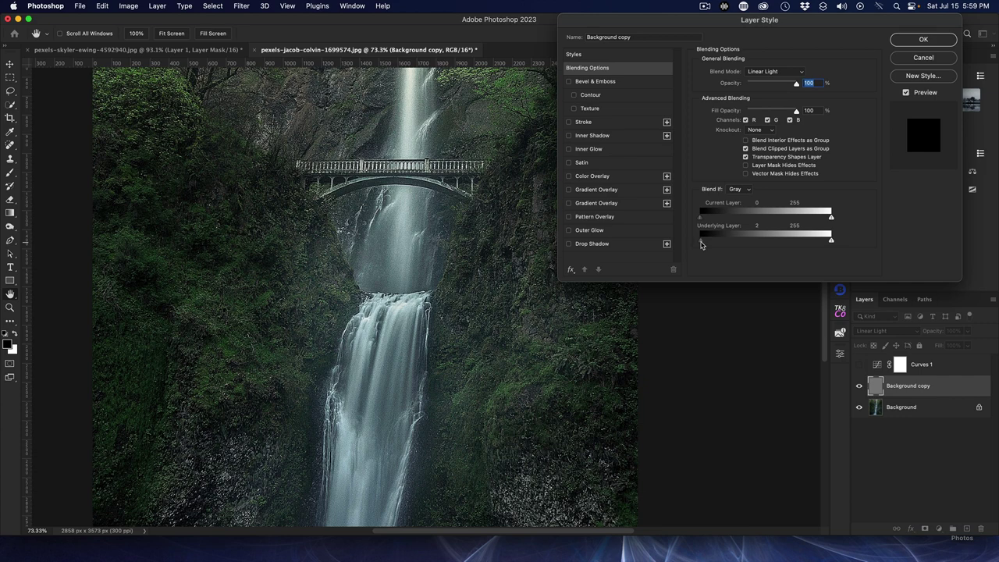
drag(701, 244, 744, 244)
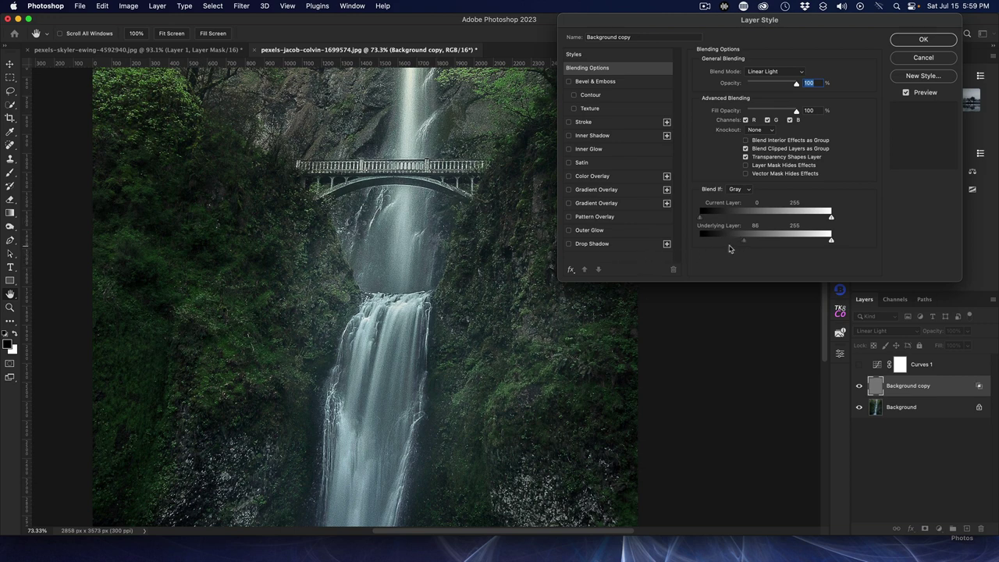
key(alt)
drag(746, 245, 775, 247)
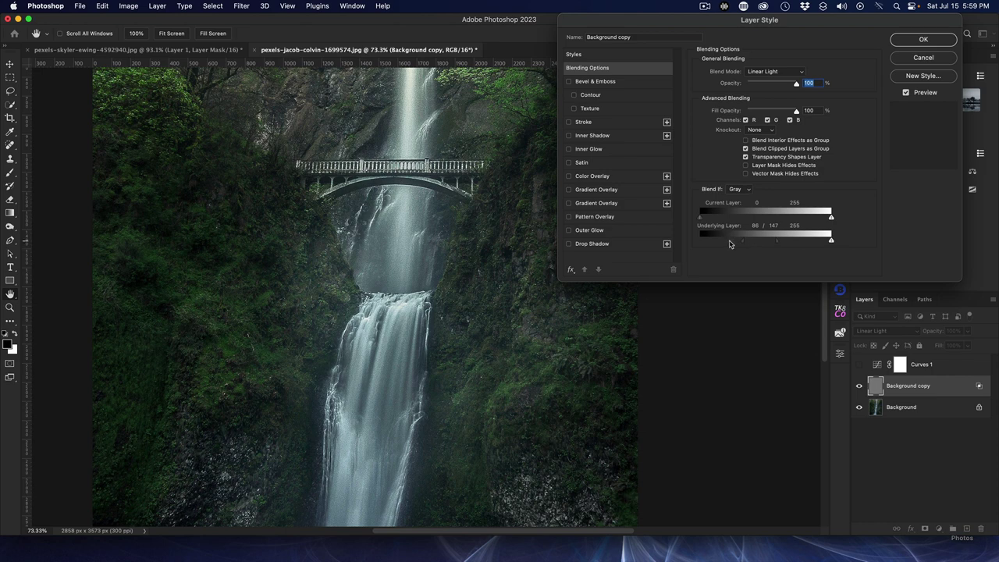
drag(744, 243, 780, 246)
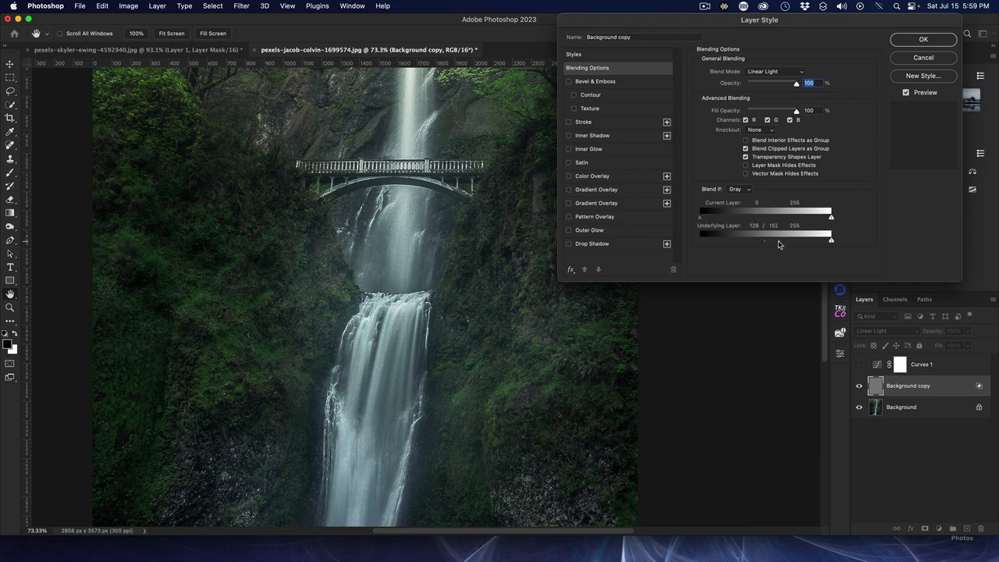
click(923, 40)
key(c)
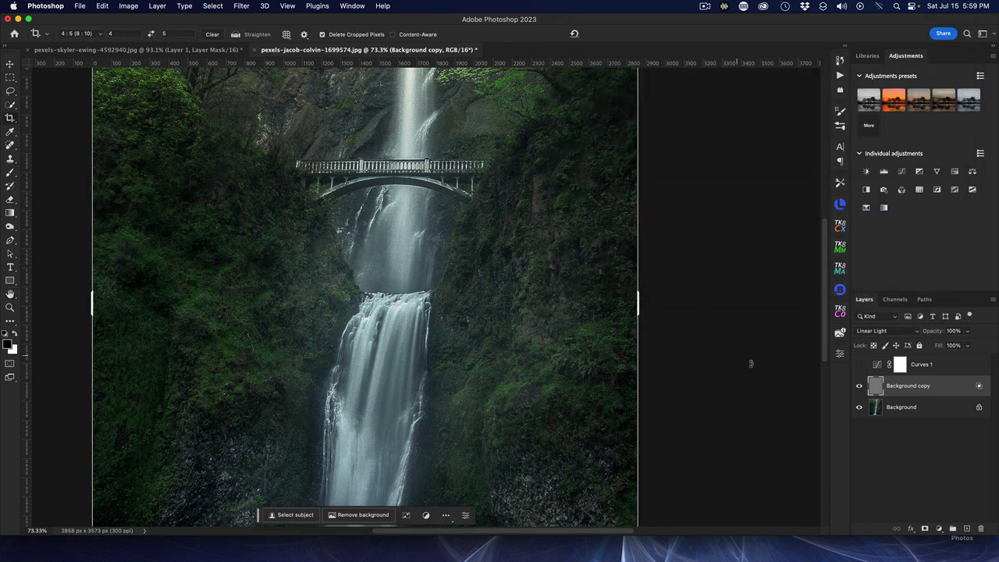
click(858, 388)
click(858, 388)
click(858, 388)
click(858, 387)
click(857, 388)
click(858, 388)
click(857, 388)
click(858, 388)
scroll(351, 134, up, 5)
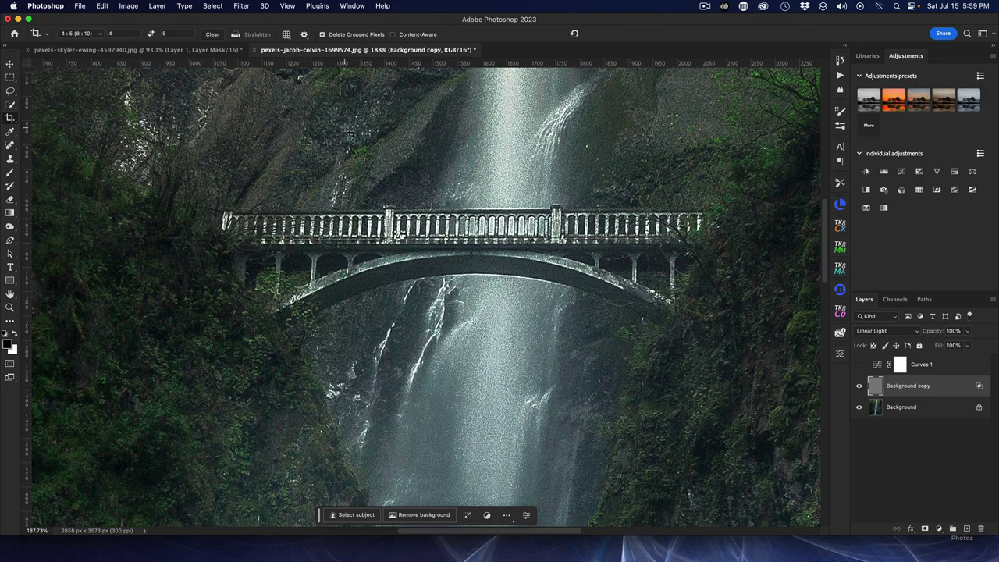
click(860, 387)
click(859, 387)
scroll(679, 359, down, 5)
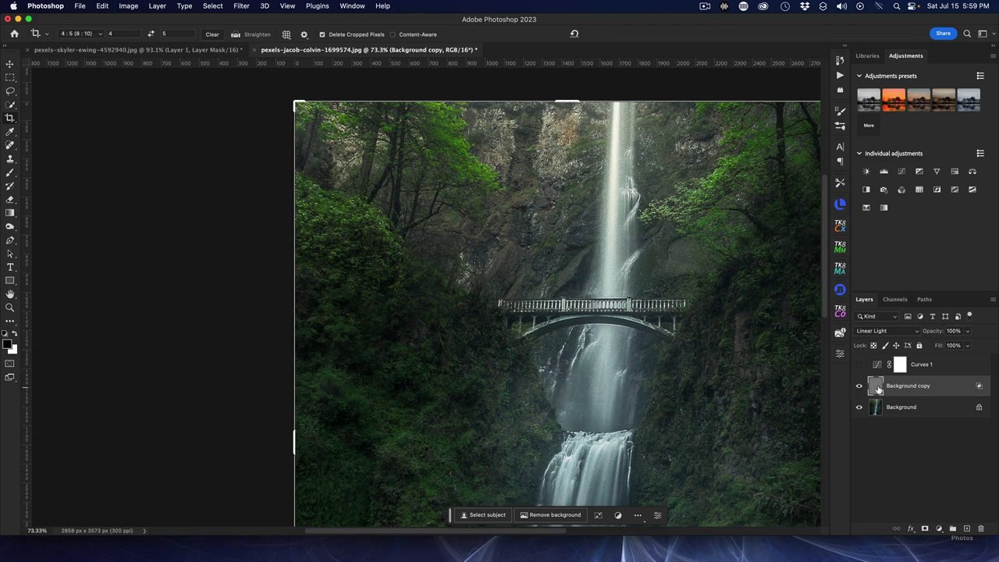
double_click(957, 388)
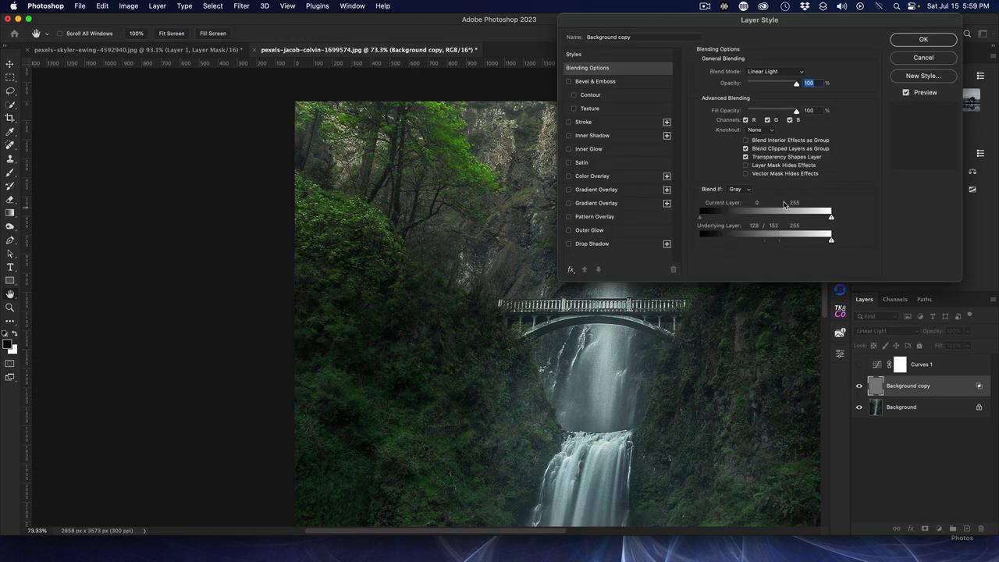
click(924, 59)
key(super+0)
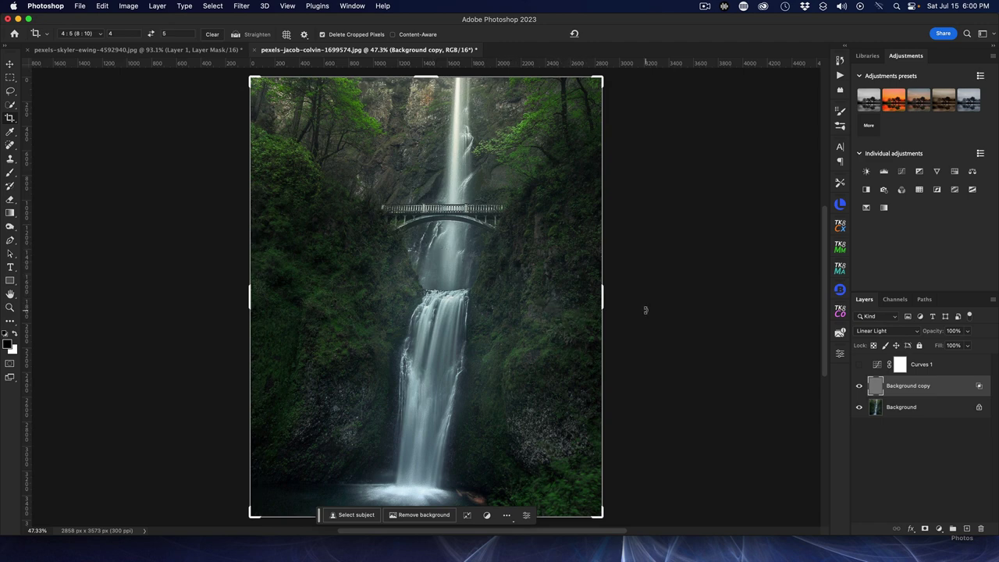
Step: Switch to the hornet document and toggle Layer 1 to compare its sharpening
click(170, 50)
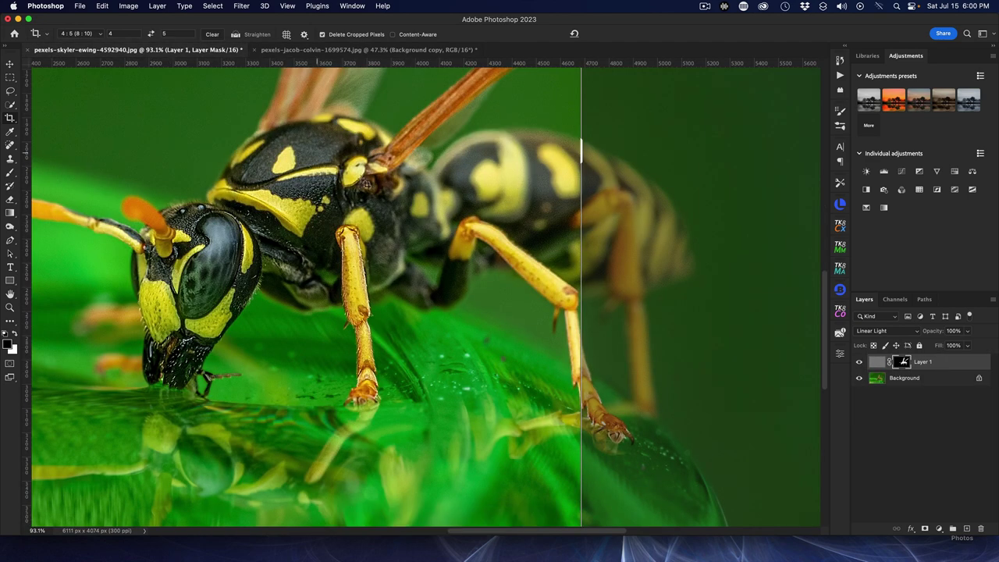
click(859, 362)
click(858, 363)
click(859, 363)
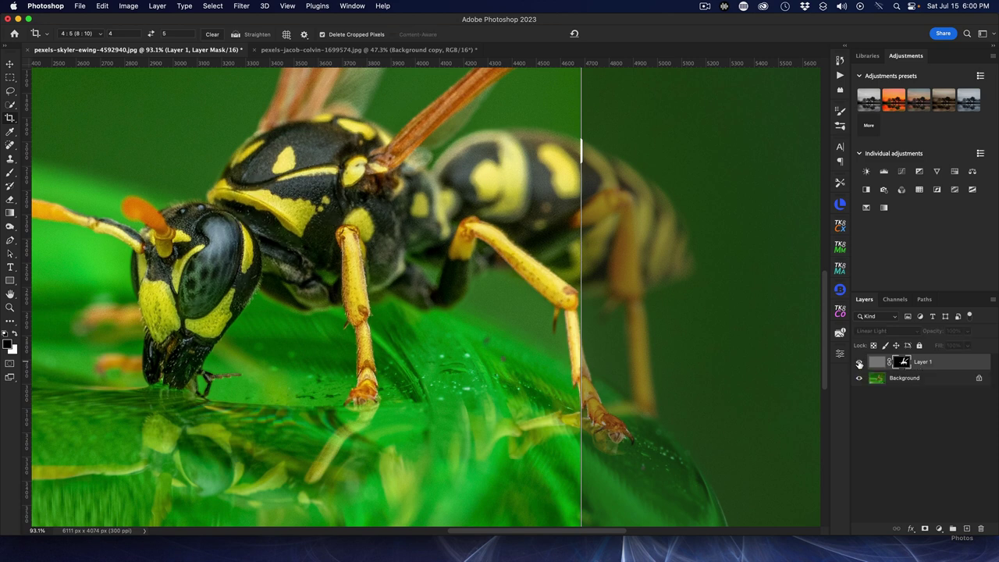
click(859, 362)
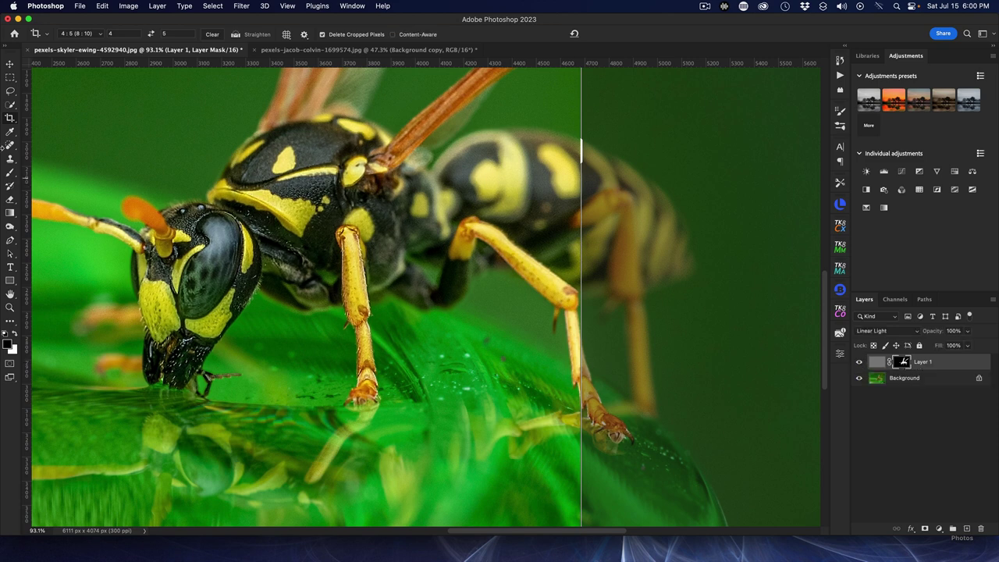
Step: Select the Move tool and compare Layer 1 again, leaving it visible
click(10, 61)
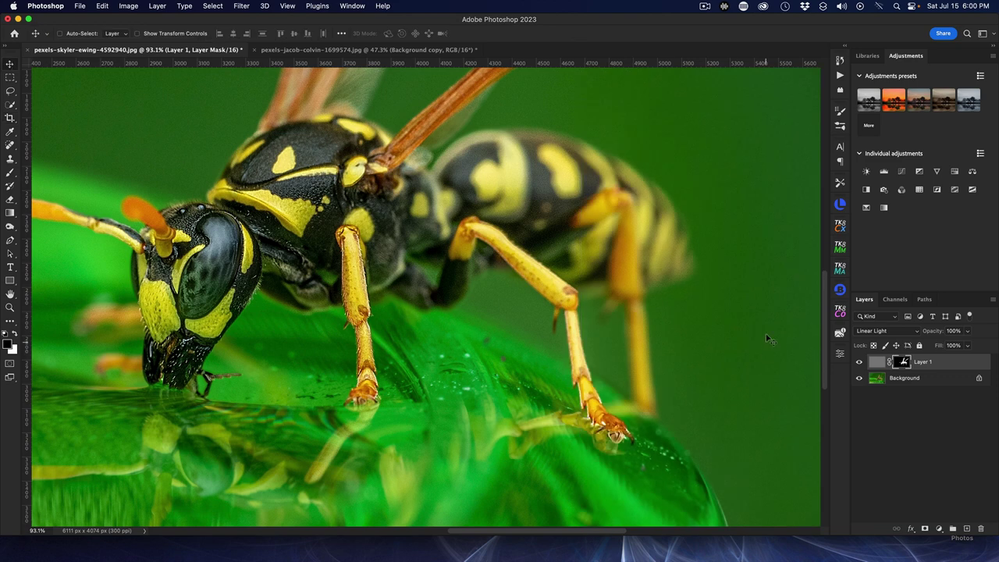
click(859, 361)
click(859, 361)
click(860, 361)
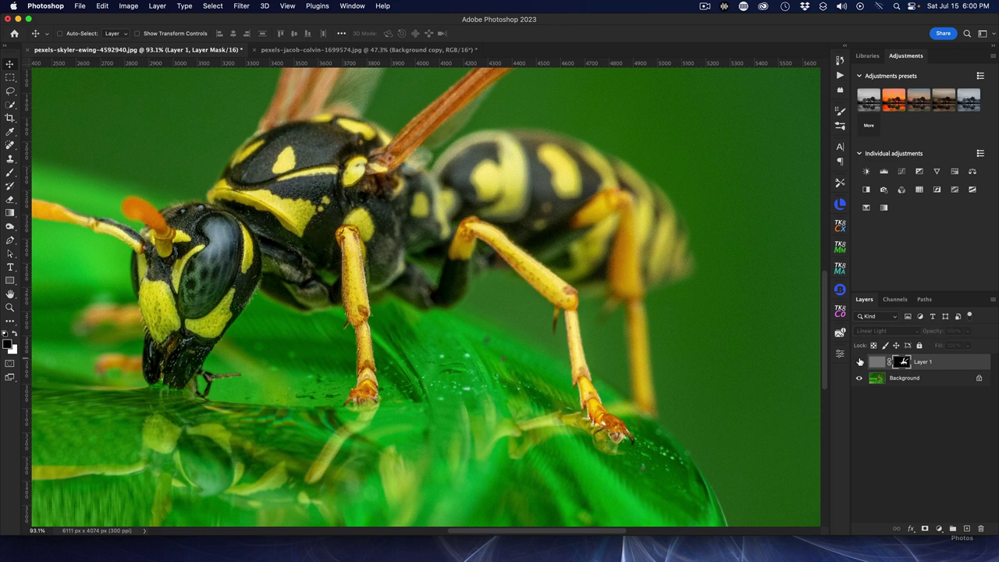
click(859, 362)
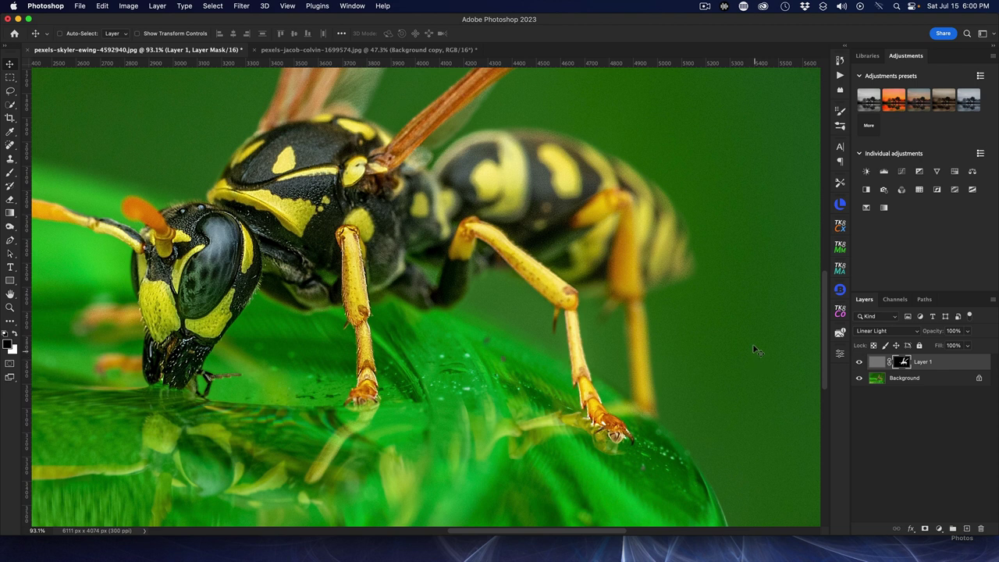